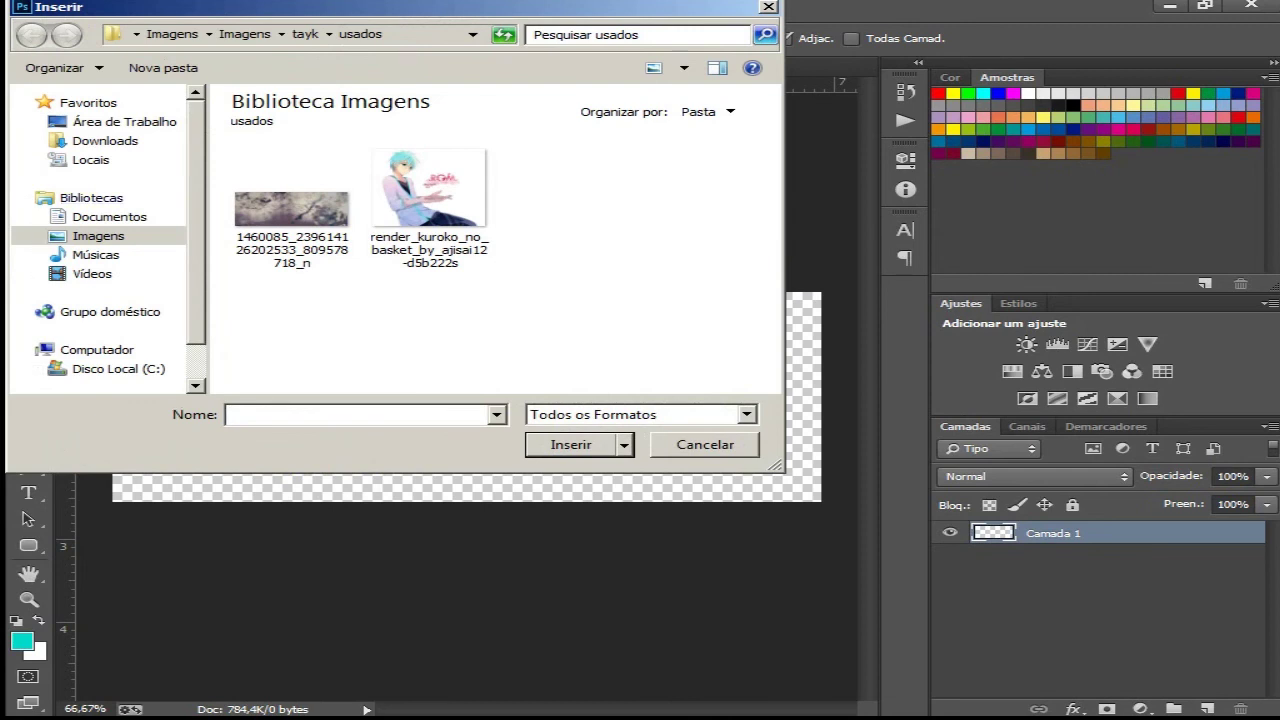
pyautogui.click(292, 209)
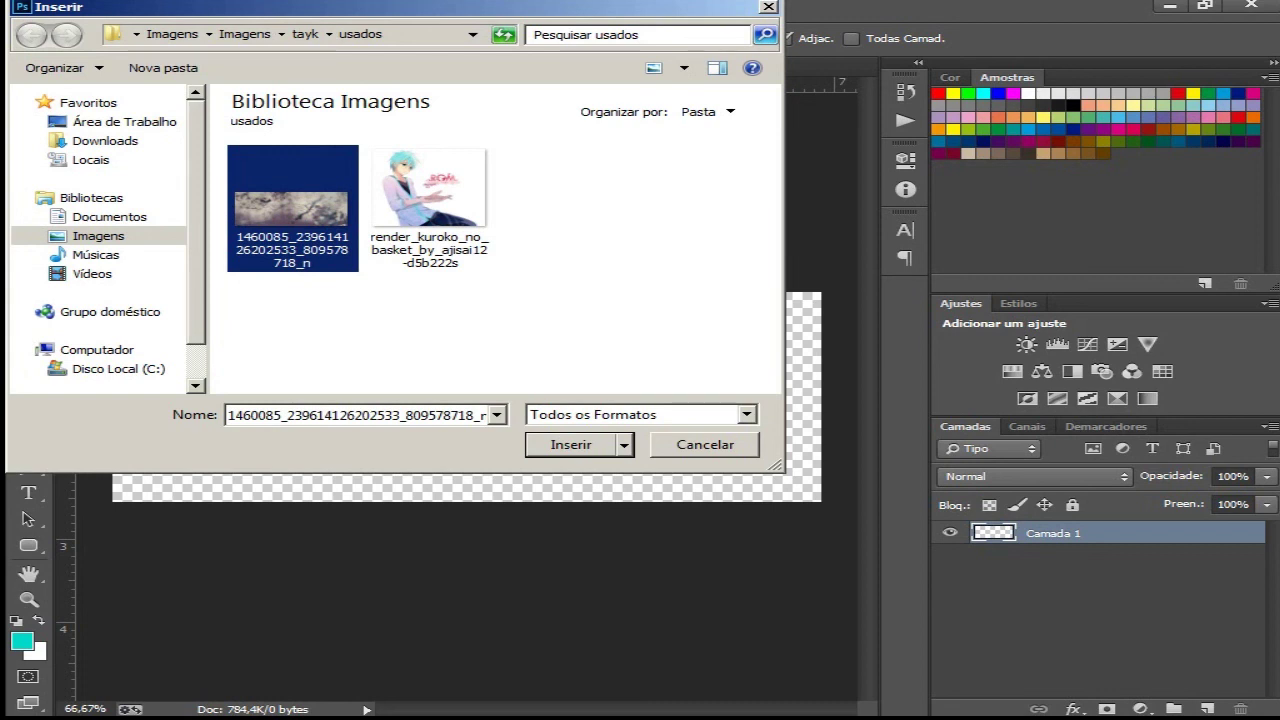
pyautogui.click(571, 445)
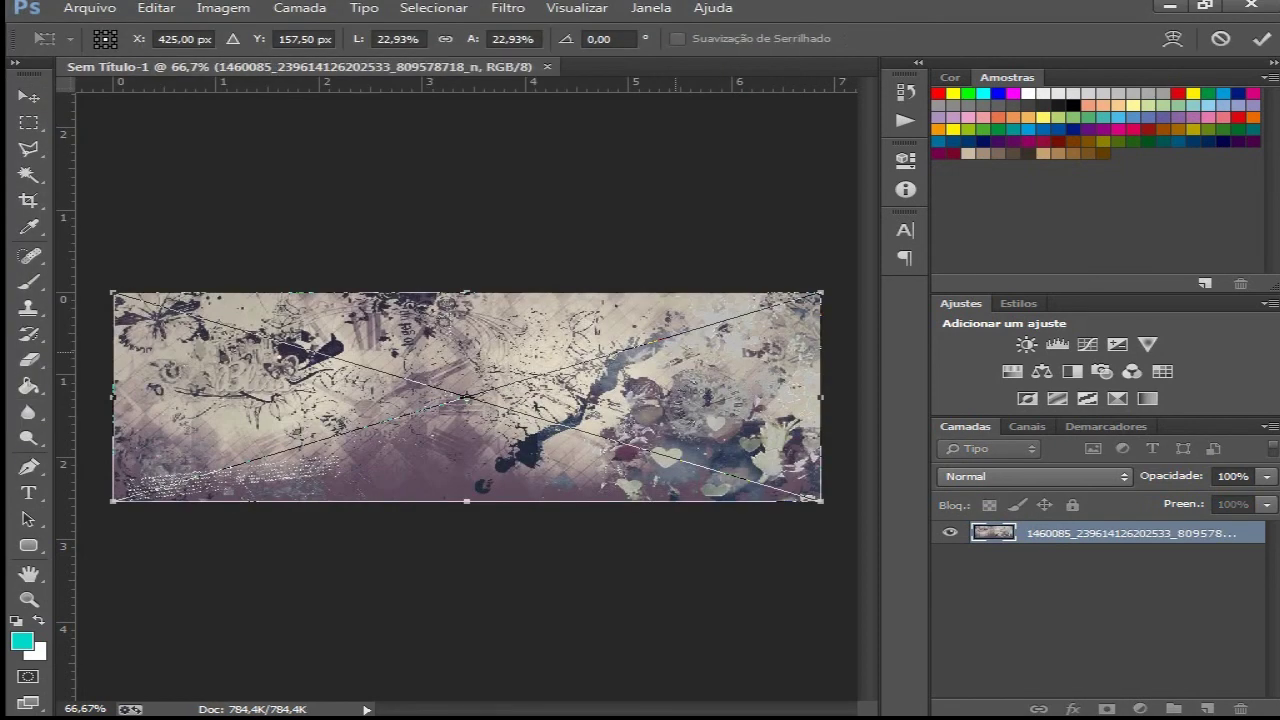
pyautogui.press('Return')
pyautogui.press('g')
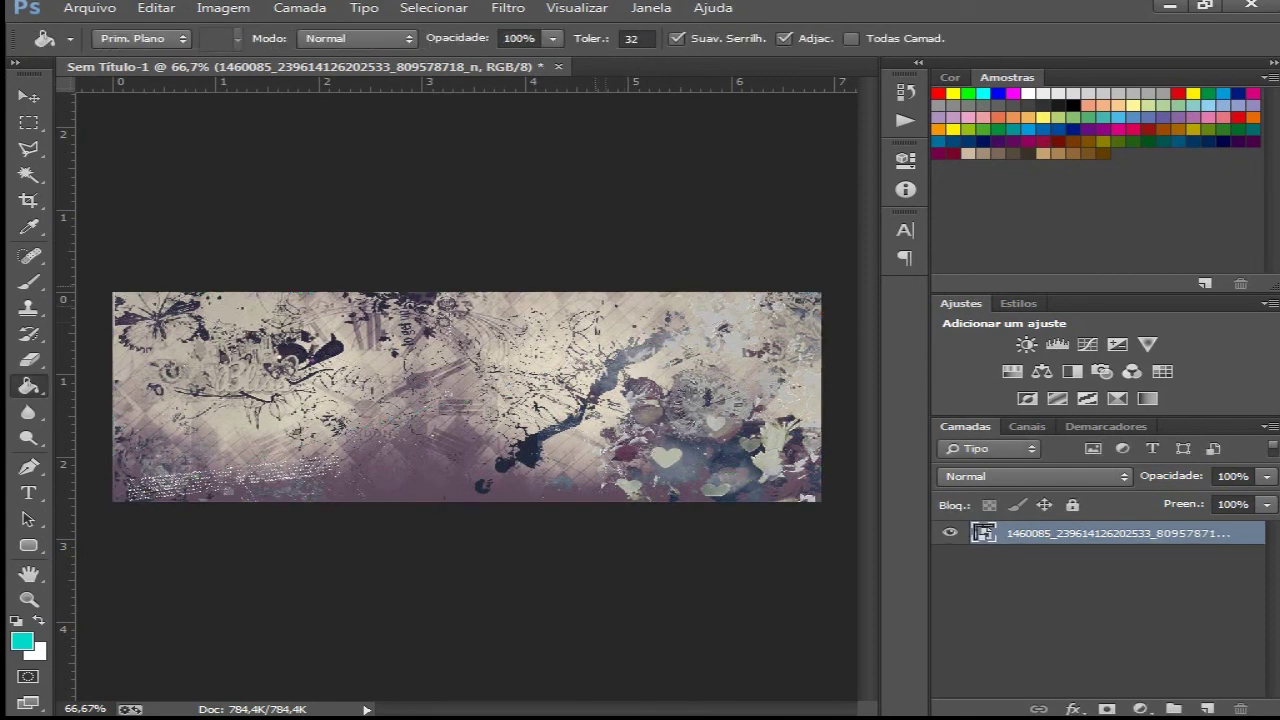
# Place render_kuroko_no_basket_by_ajisai12-d5b222s over the background and enlarge it to about 13.76%, extending beyond the canvas's upper edge
pyautogui.click(89, 7)
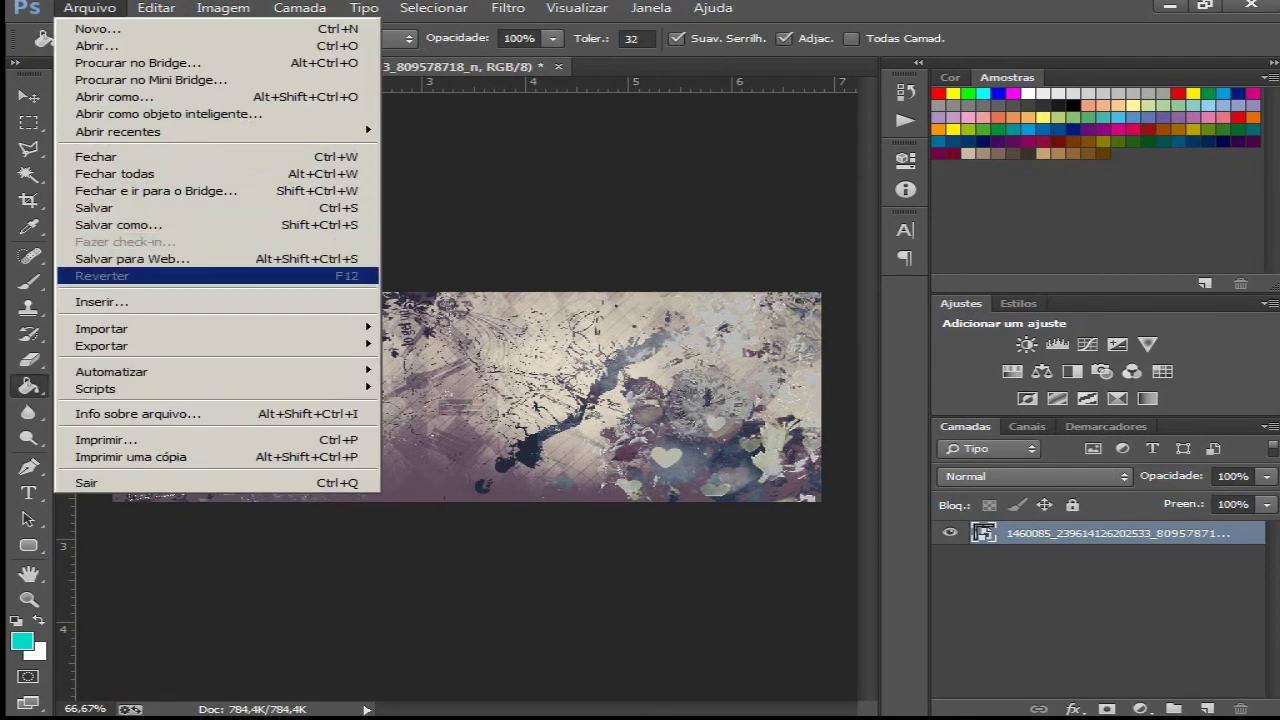
pyautogui.click(101, 301)
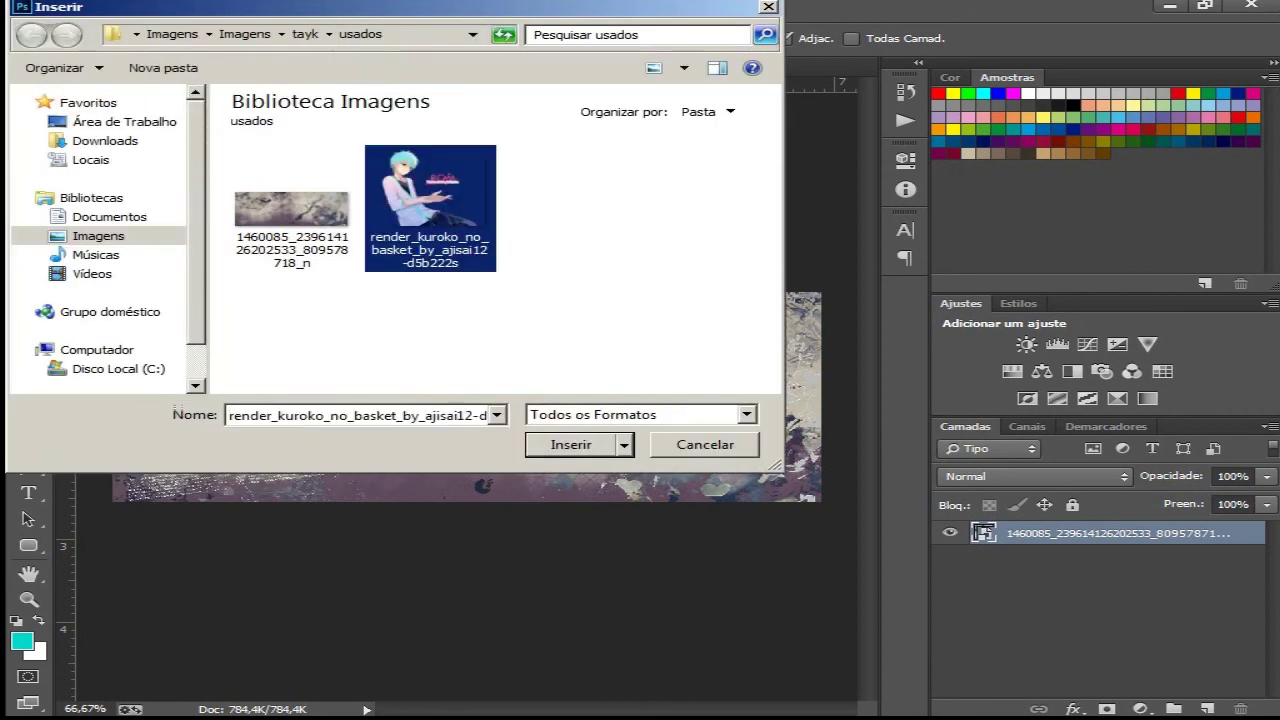
pyautogui.click(571, 445)
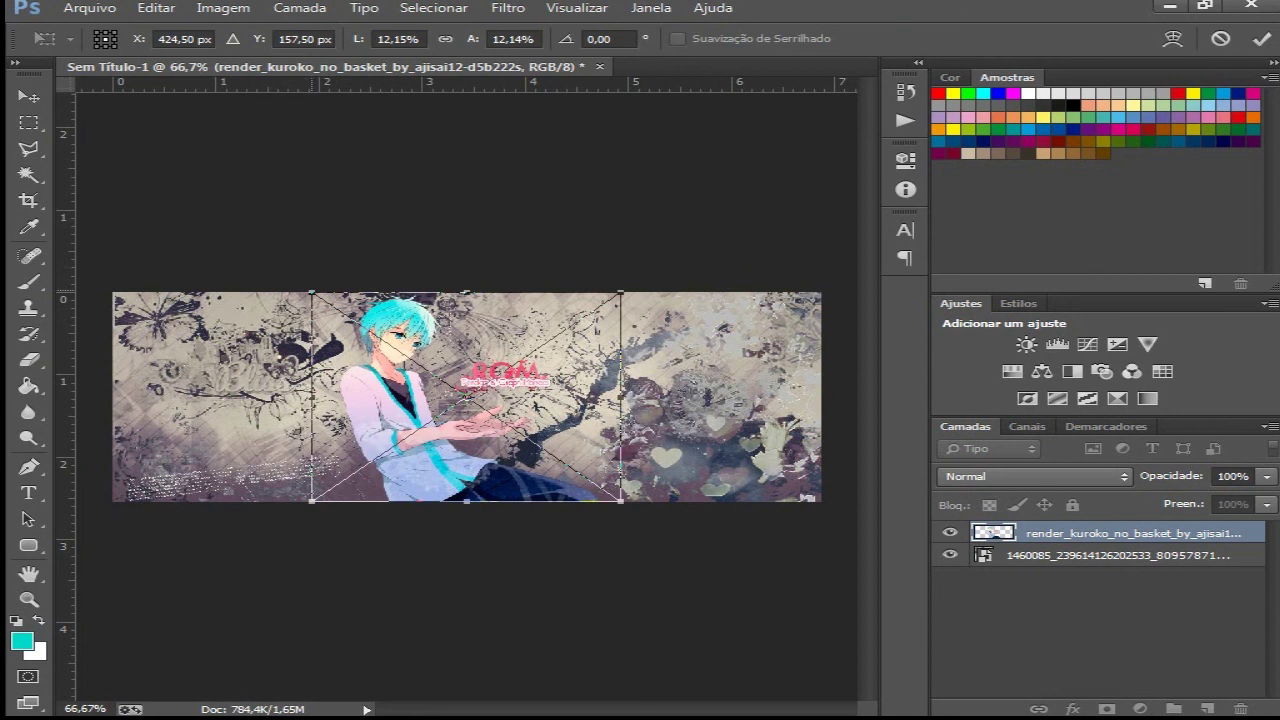
pyautogui.moveTo(312, 293)
pyautogui.mouseDown()
pyautogui.moveTo(277, 274)
pyautogui.moveTo(307, 284)
pyautogui.moveTo(272, 300)
pyautogui.moveTo(343, 290)
pyautogui.moveTo(386, 400)
pyautogui.moveTo(284, 354)
pyautogui.moveTo(386, 277)
pyautogui.moveTo(312, 293)
pyautogui.mouseUp()
pyautogui.moveTo(312, 293); pyautogui.dragTo(272, 265)
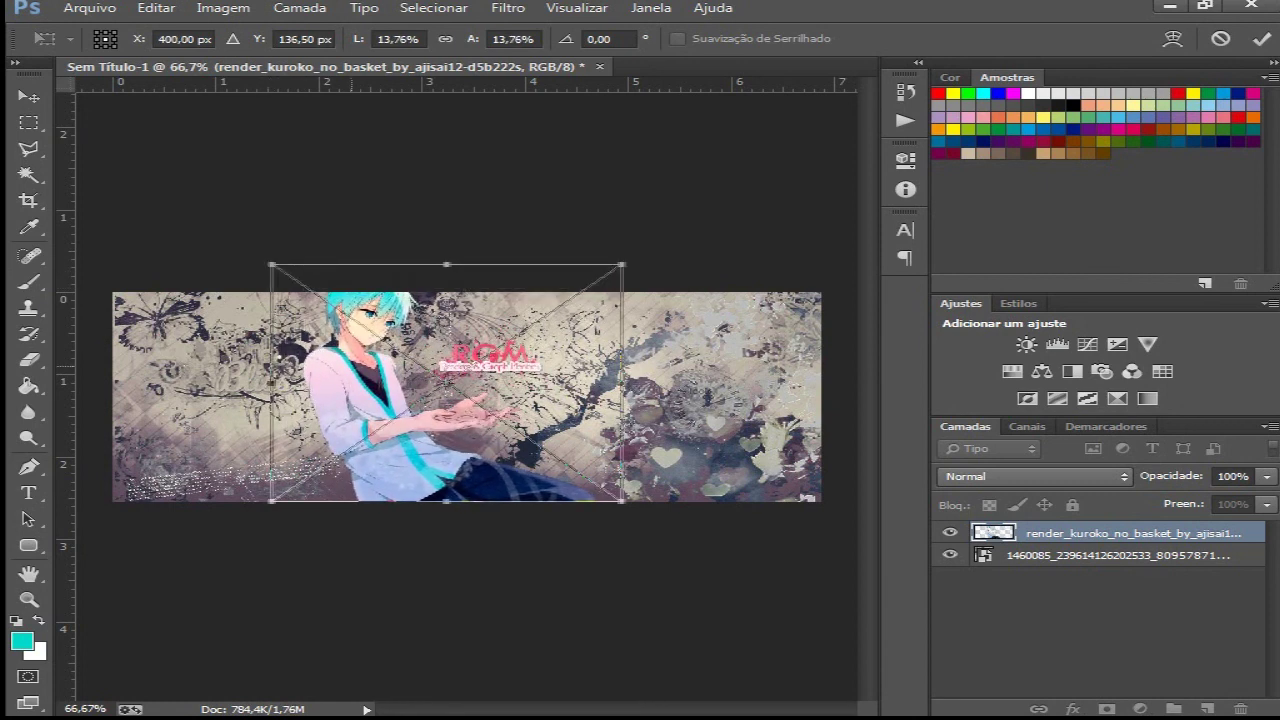
pyautogui.moveTo(351, 367); pyautogui.dragTo(351, 367)
pyautogui.press('Return')
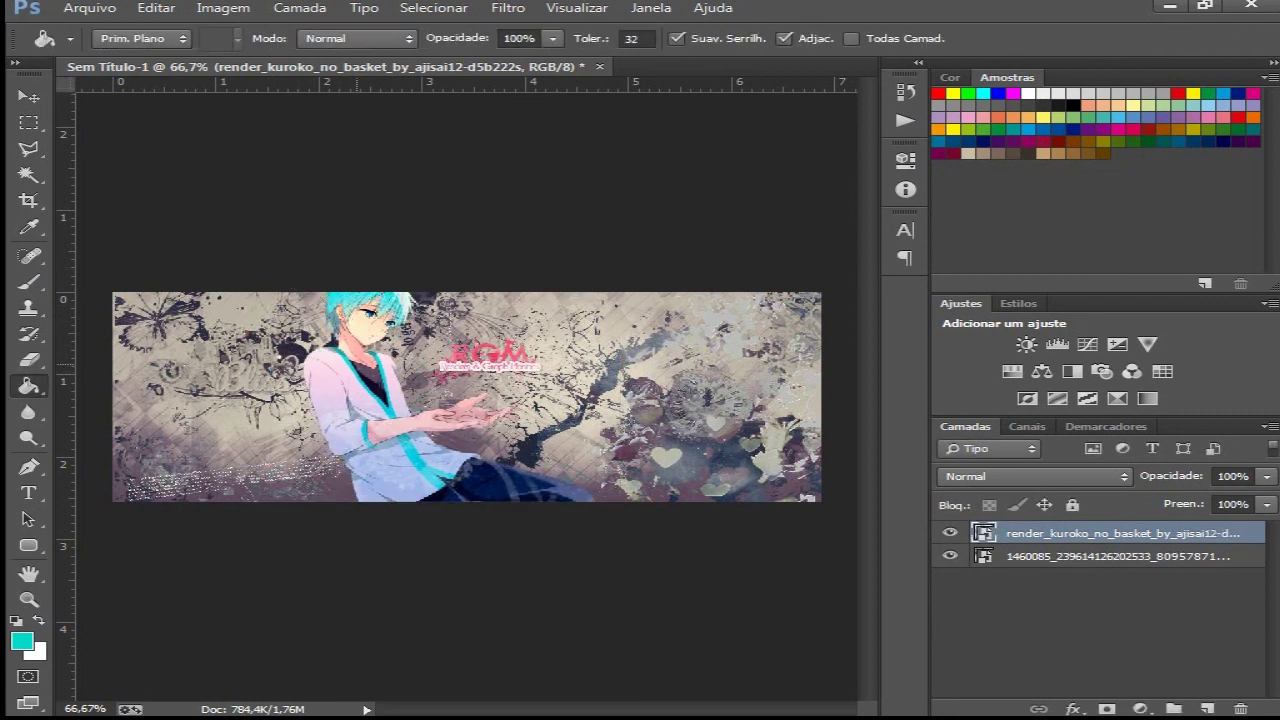
# Rasterize the character render layer and erase the pink RGM logo above the character's hands
pyautogui.click(474, 362)
pyautogui.click(571, 291)
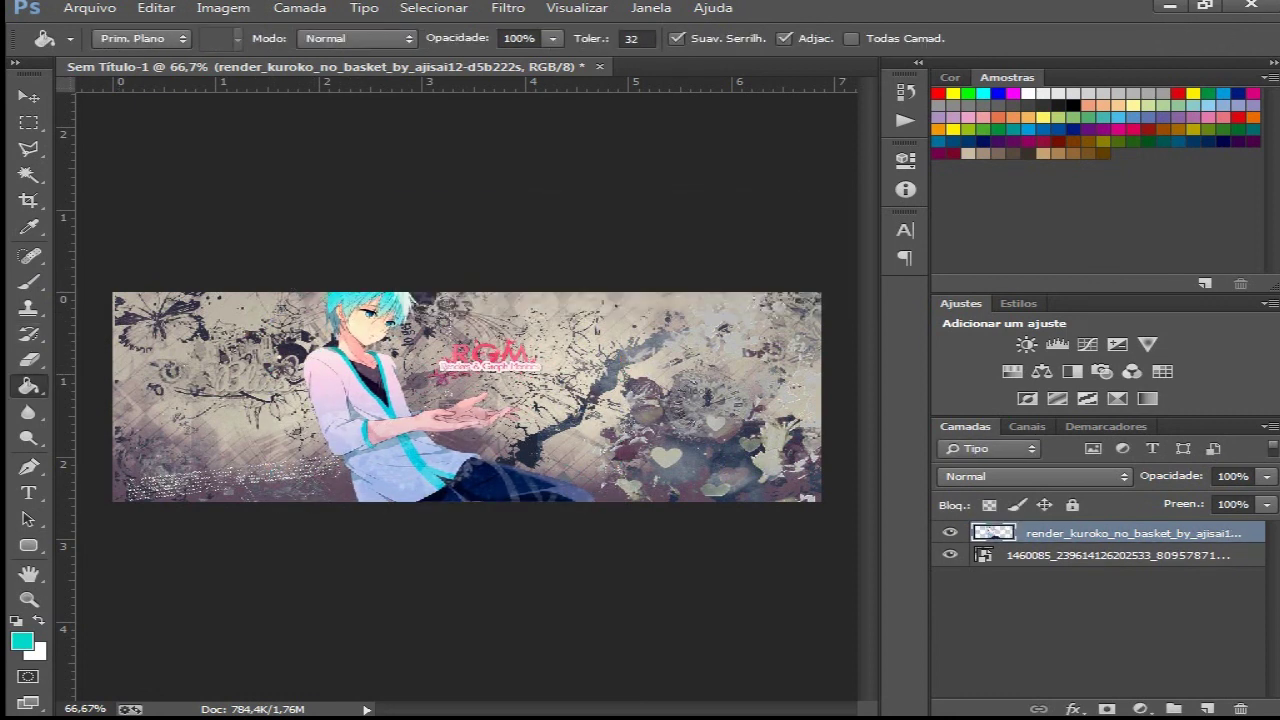
pyautogui.press('e')
pyautogui.click(471, 368)
pyautogui.click(527, 358)
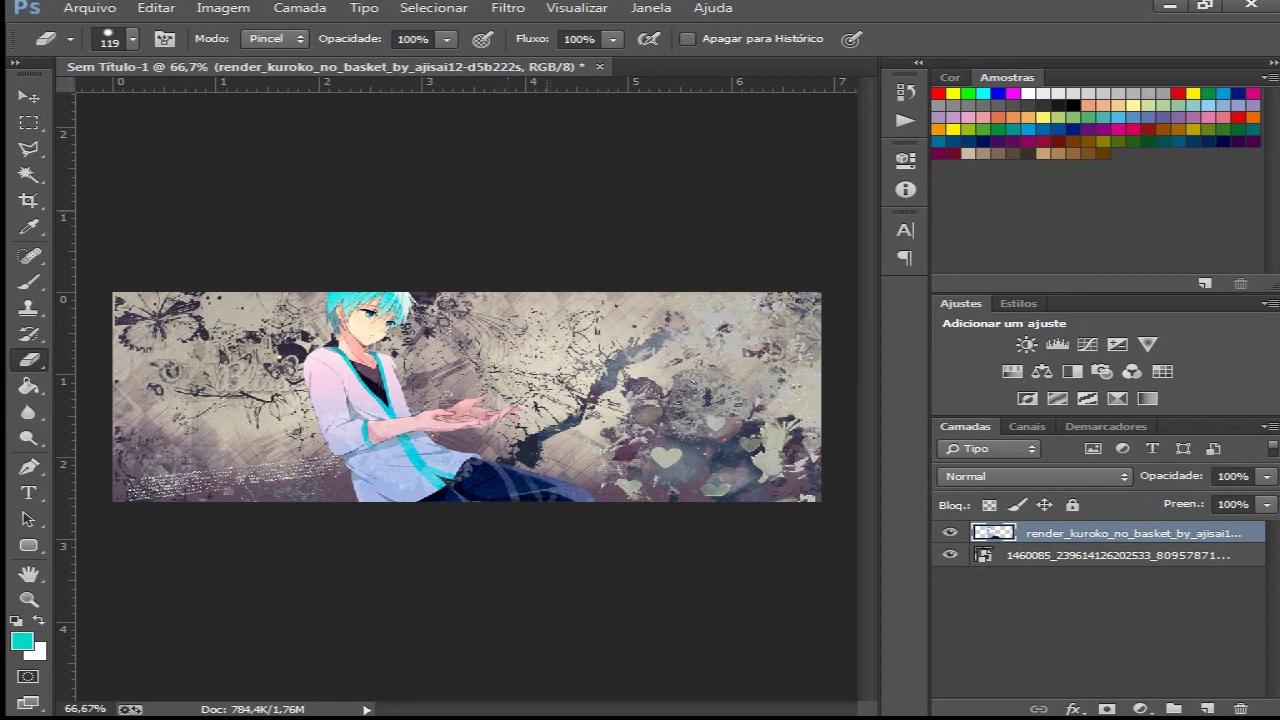
pyautogui.click(1018, 303)
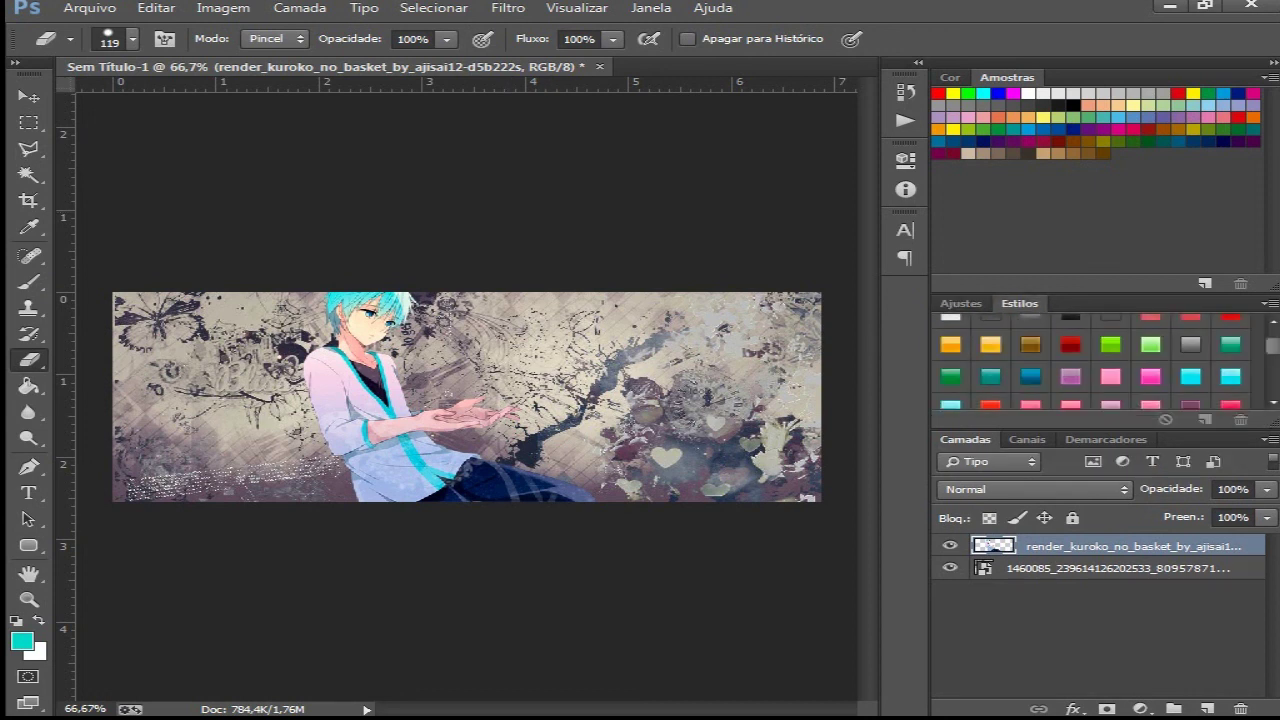
pyautogui.click(961, 303)
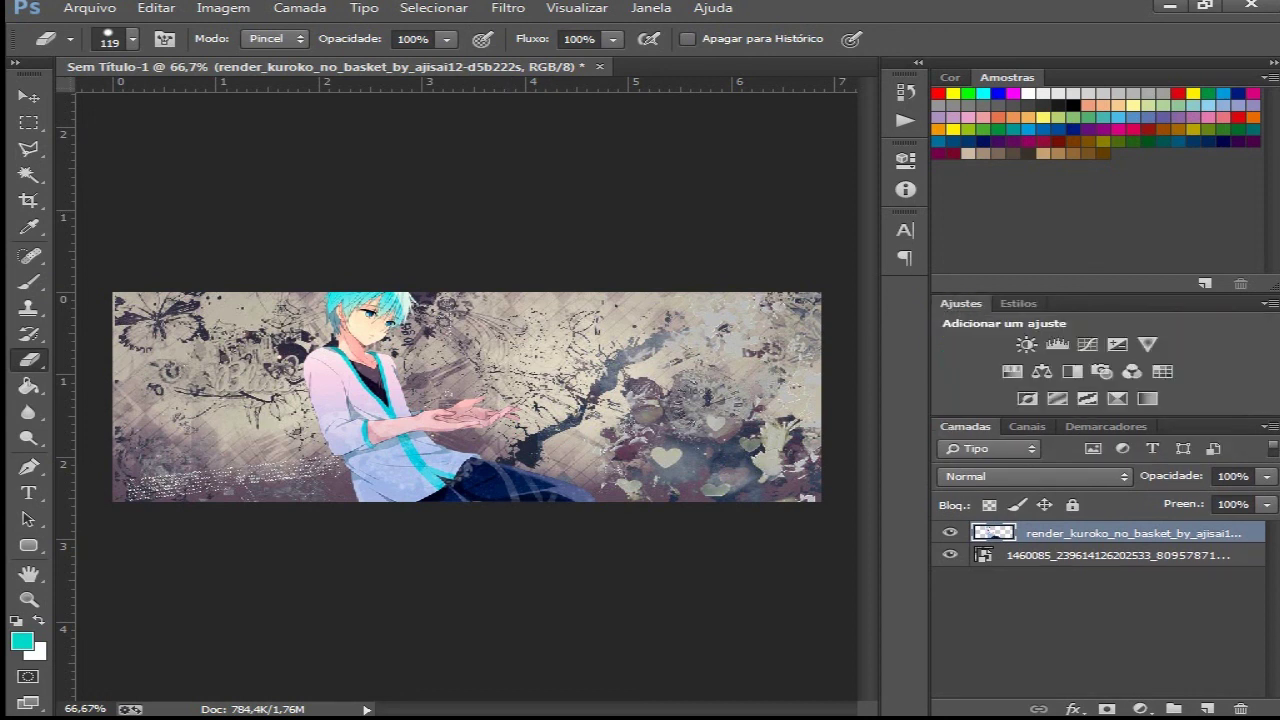
pyautogui.click(949, 77)
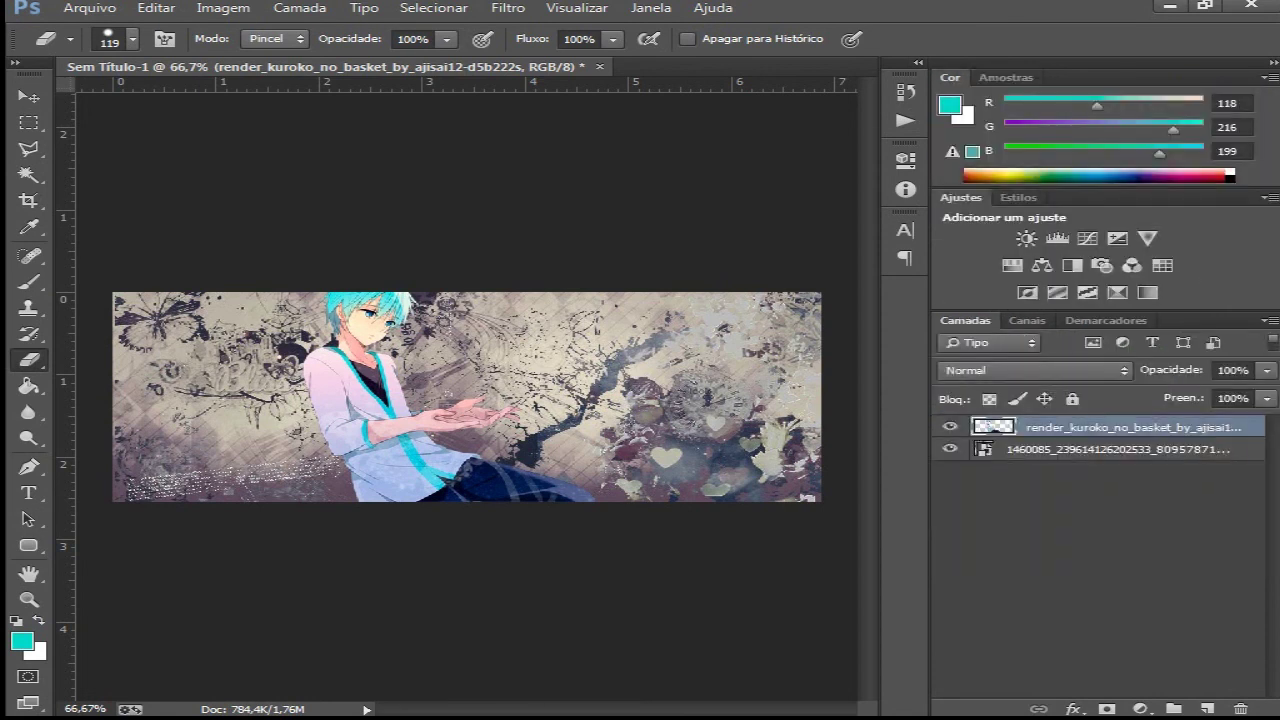
pyautogui.click(1006, 77)
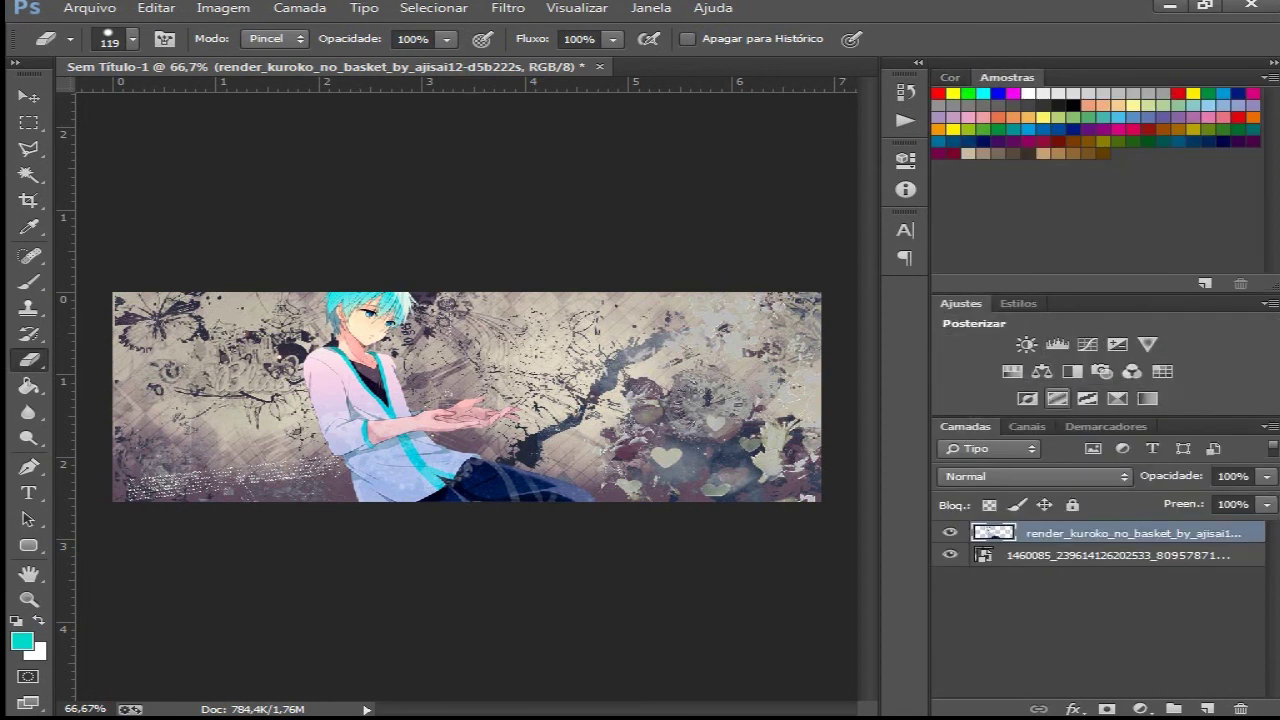
# Add a Color Lookup adjustment layer above the render and load the 2Strip.look 3DLUT
pyautogui.click(1162, 372)
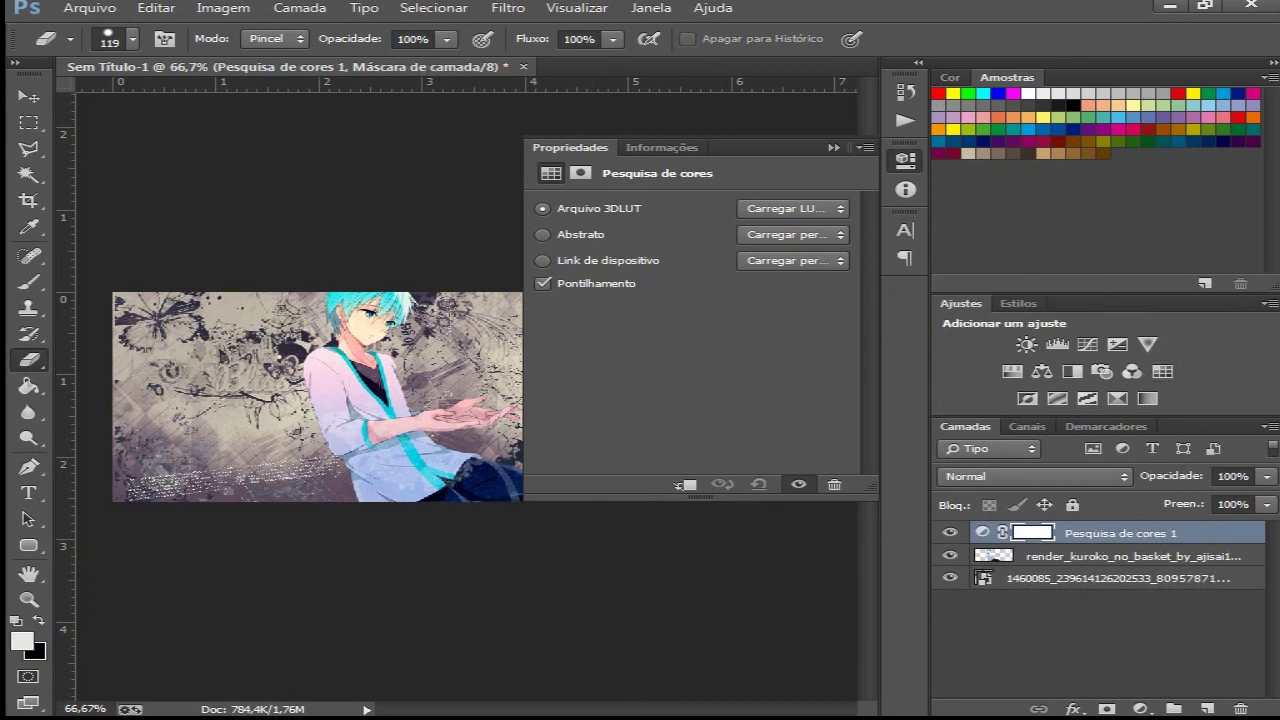
pyautogui.click(792, 208)
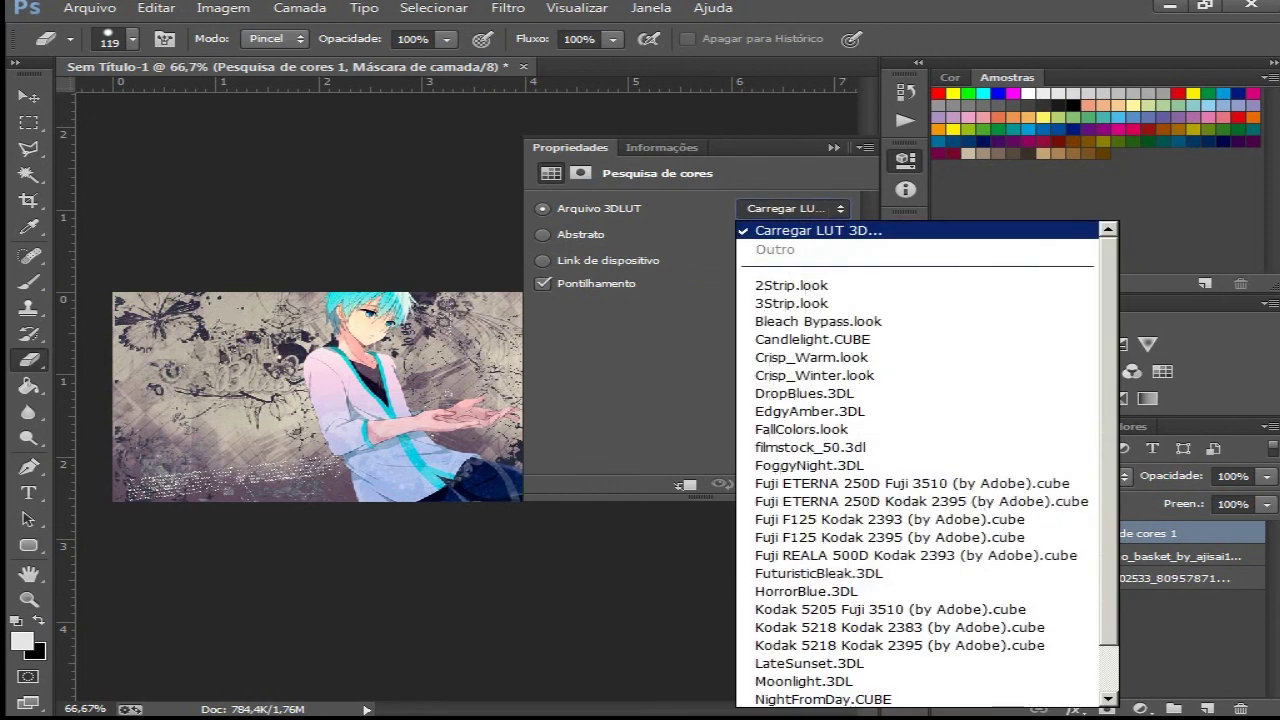
pyautogui.click(792, 285)
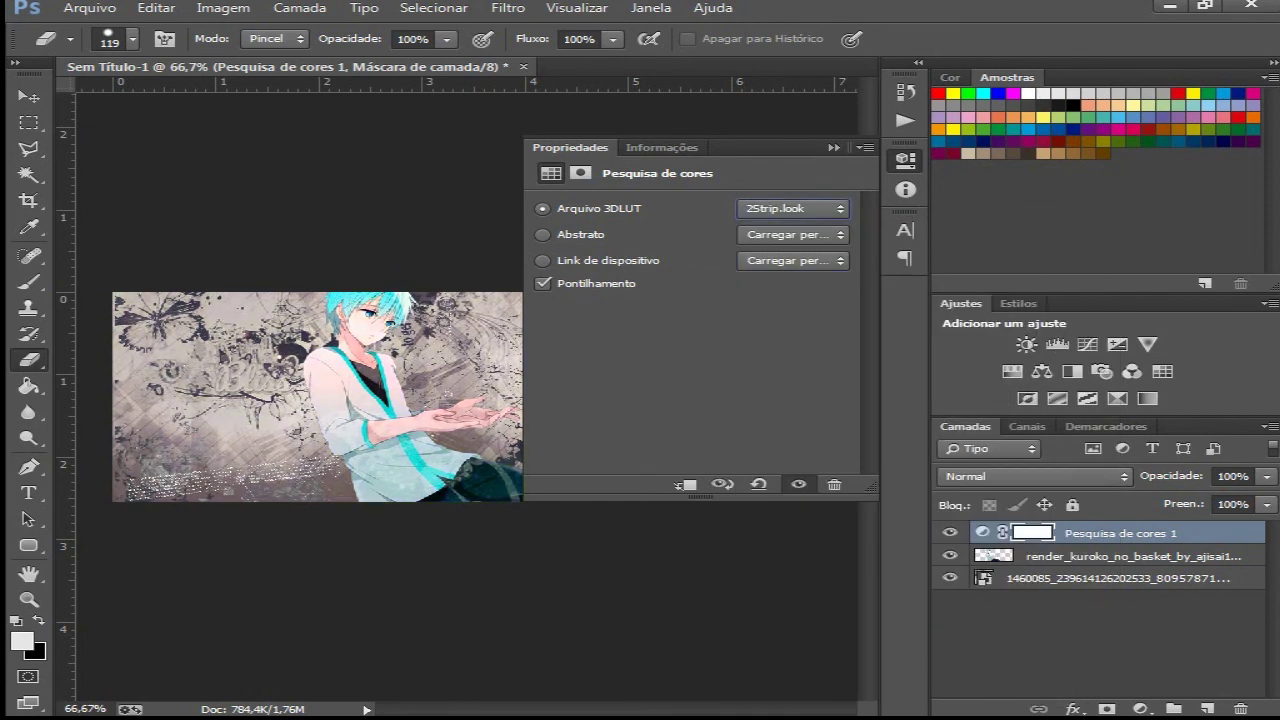
# Try the Bleach Bypass.look and Candlelight.CUBE 3DLUTs on the Color Lookup adjustment
pyautogui.click(792, 209)
pyautogui.click(792, 266)
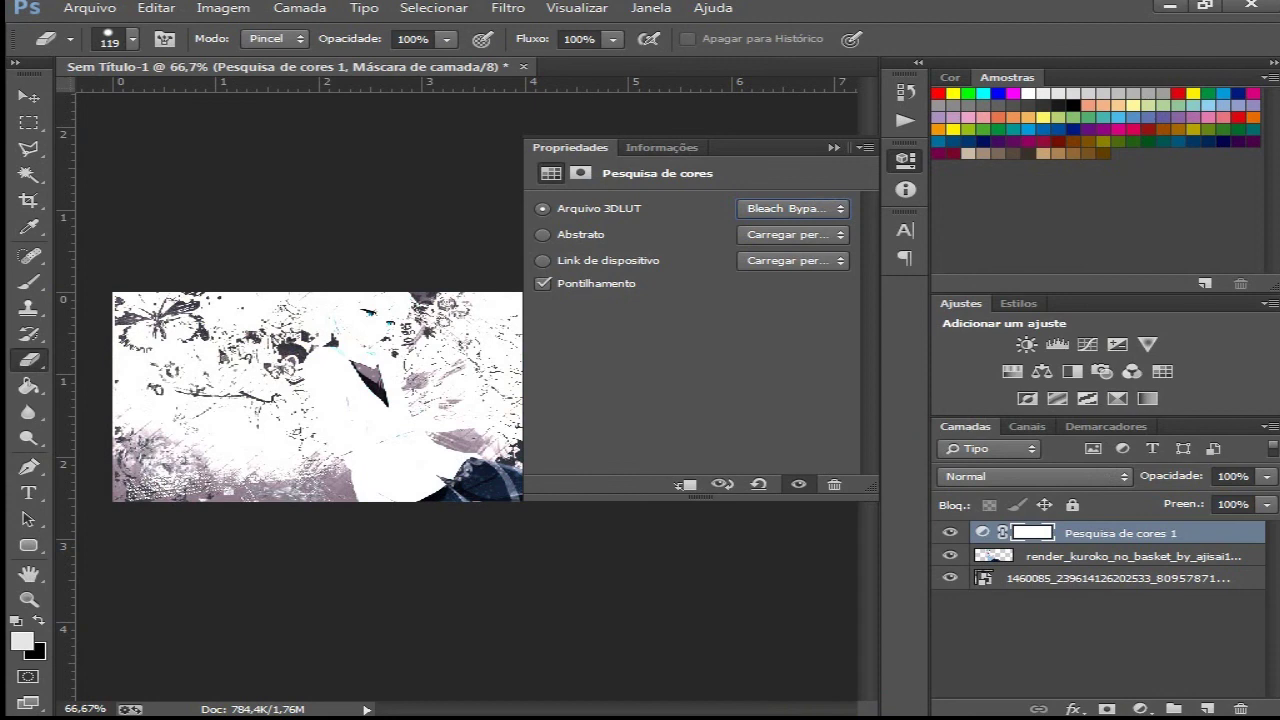
pyautogui.click(792, 208)
pyautogui.press('Down')
pyautogui.press('Return')
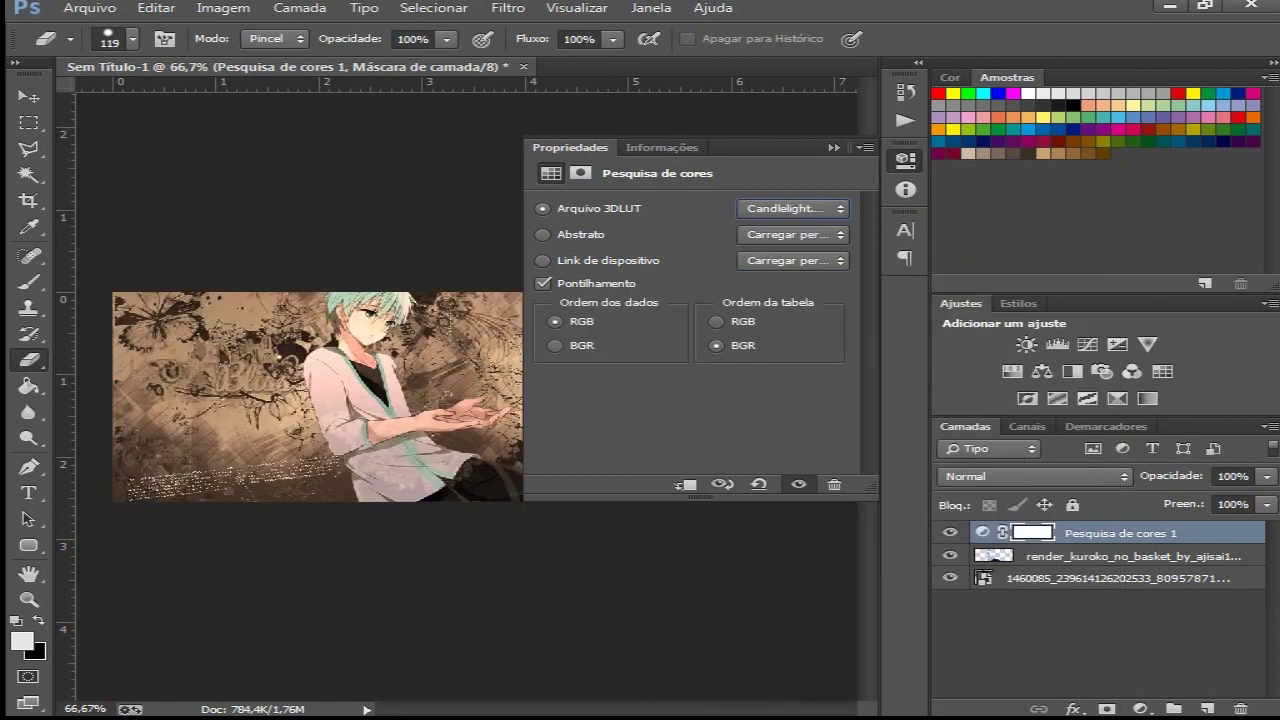
# Set the Color Lookup adjustment's 3DLUT to HorrorBlue.3DL and collapse its properties
pyautogui.click(792, 208)
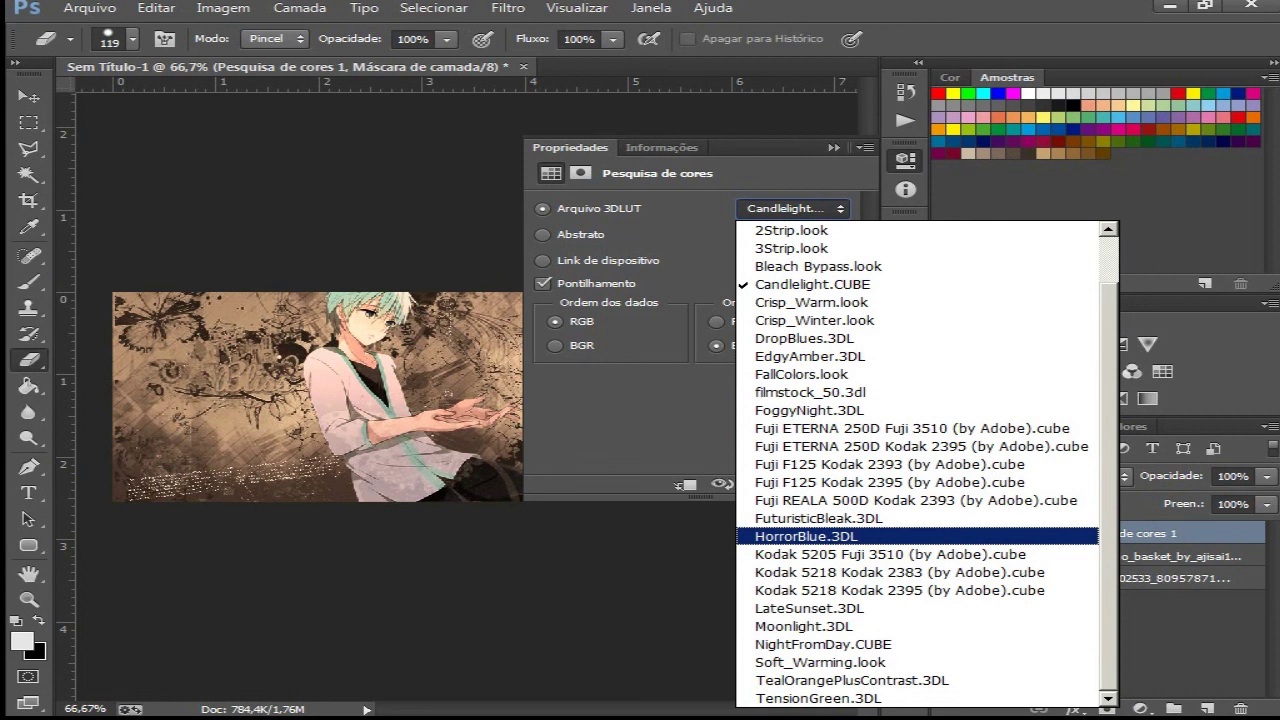
pyautogui.press('Return')
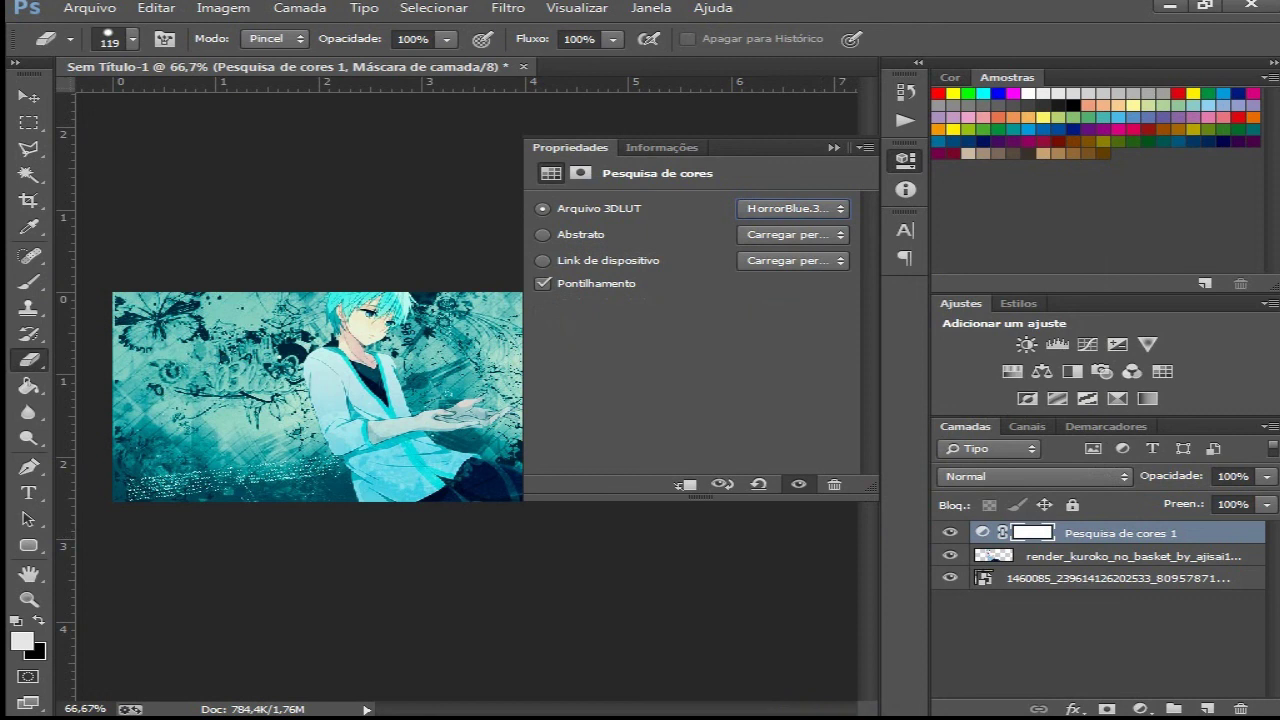
pyautogui.click(834, 148)
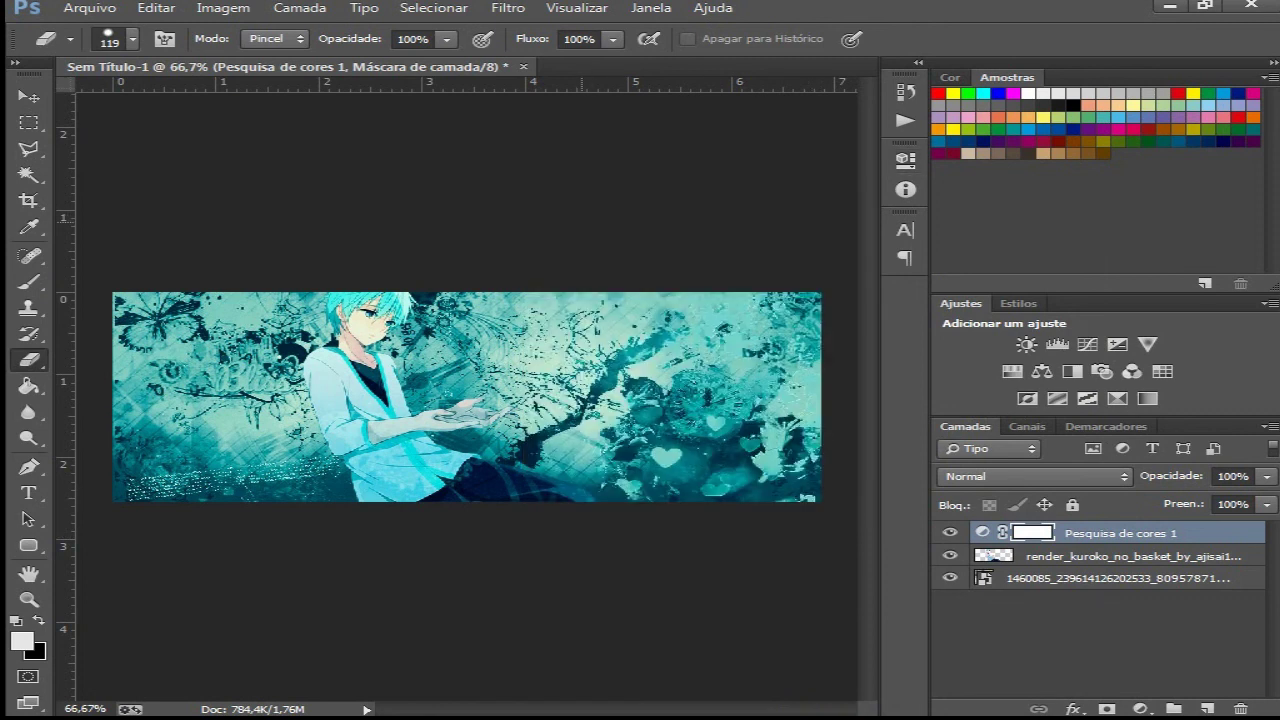
# Rasterize the background image's smart object layer
pyautogui.click(1118, 578)
pyautogui.click(700, 410)
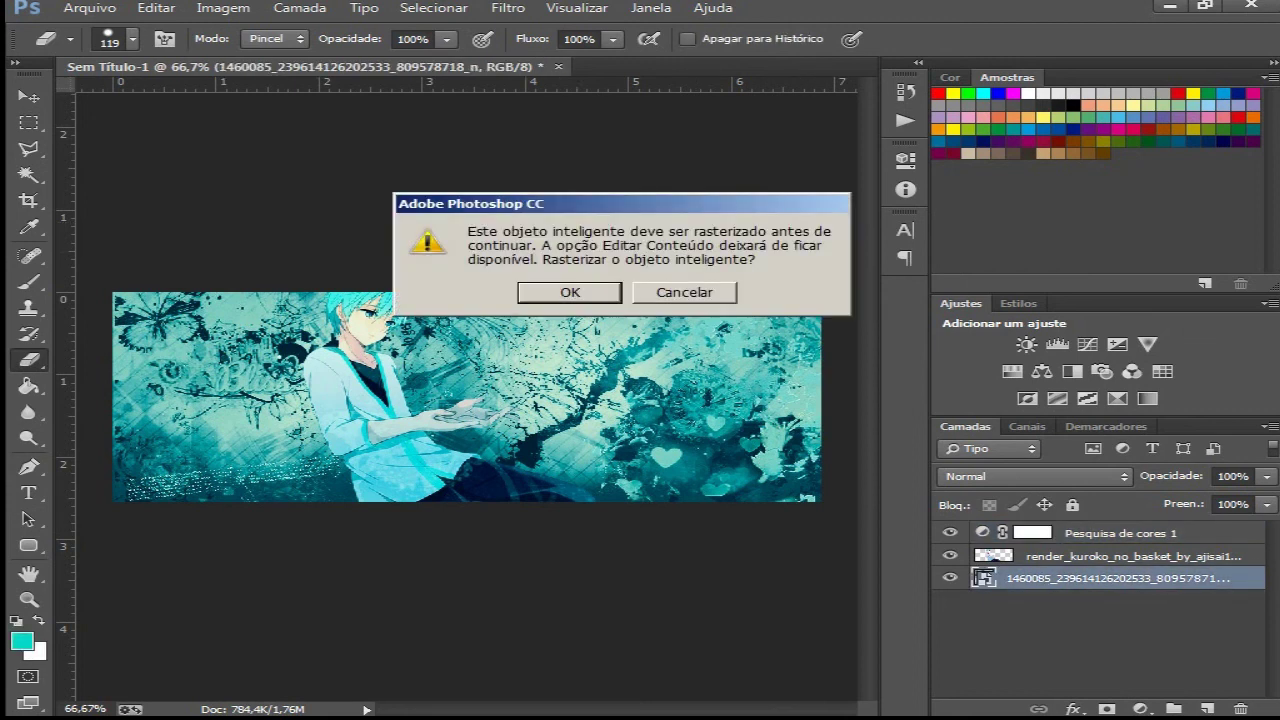
pyautogui.click(570, 292)
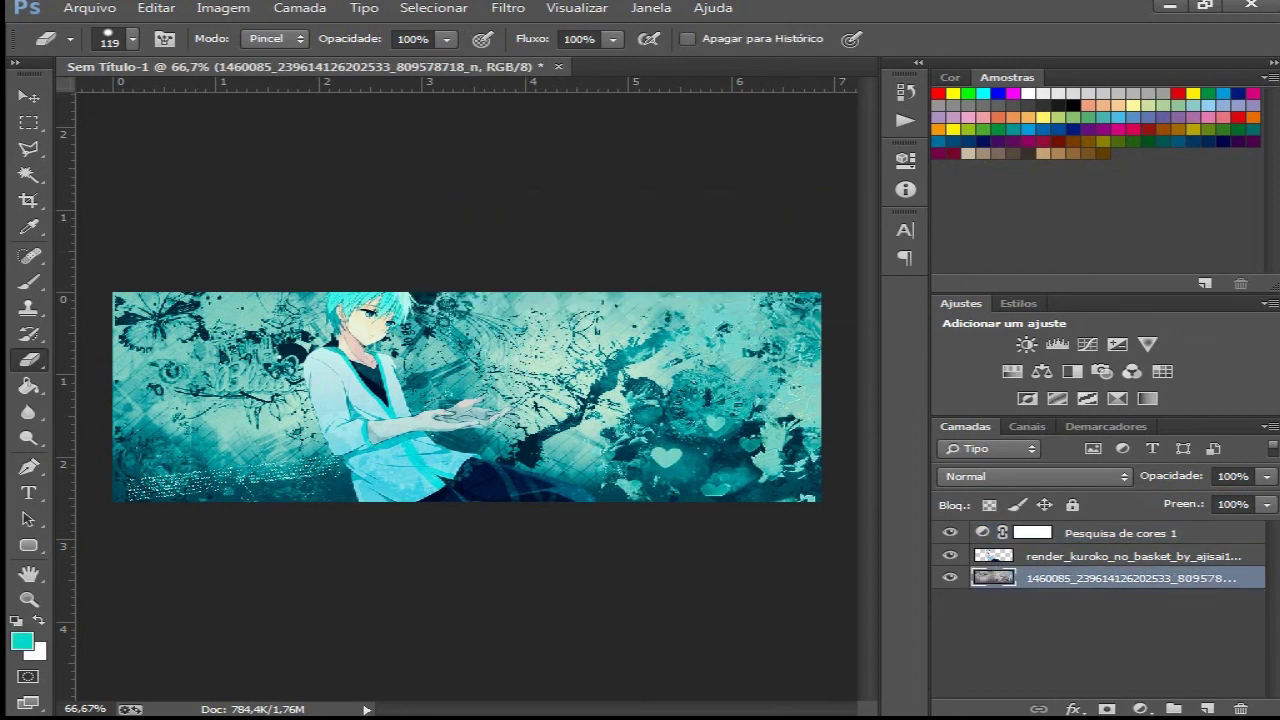
# Add a Brightness/Contrast adjustment above the Color Lookup layer with brightness -16 and contrast 100
pyautogui.click(1112, 533)
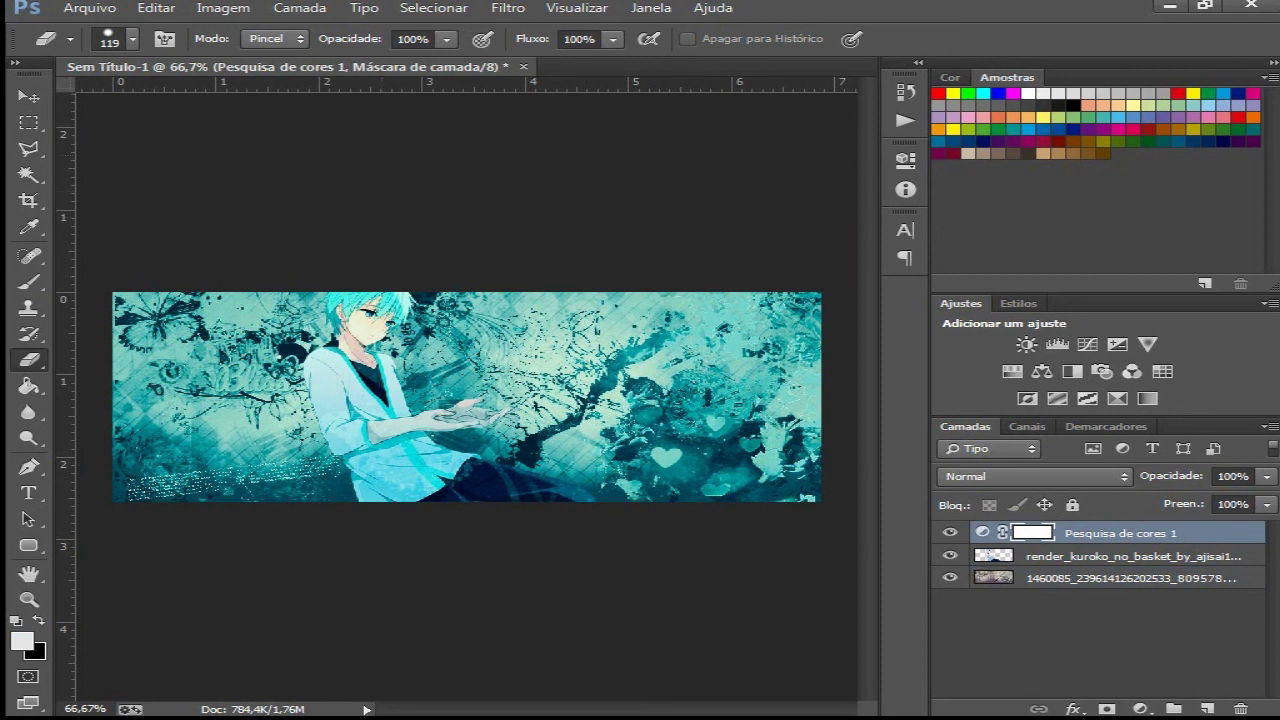
pyautogui.click(1027, 344)
pyautogui.moveTo(691, 258); pyautogui.dragTo(540, 258)
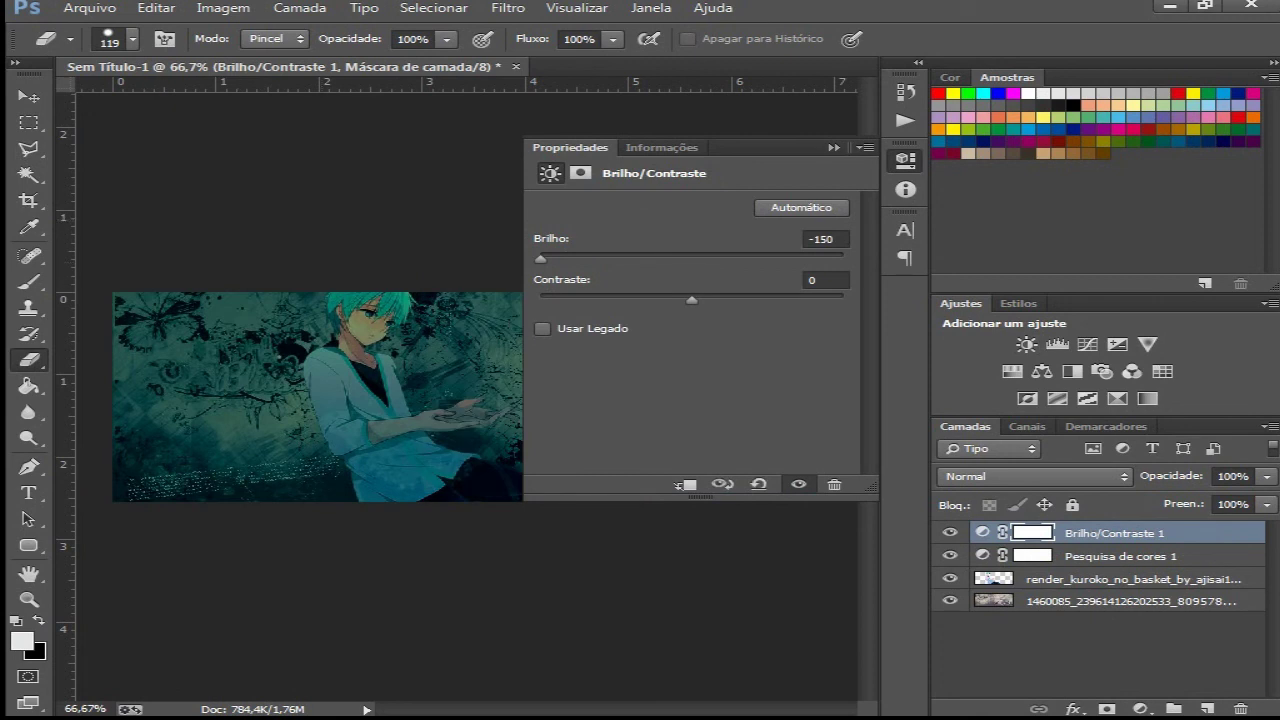
pyautogui.moveTo(540, 258); pyautogui.dragTo(843, 299)
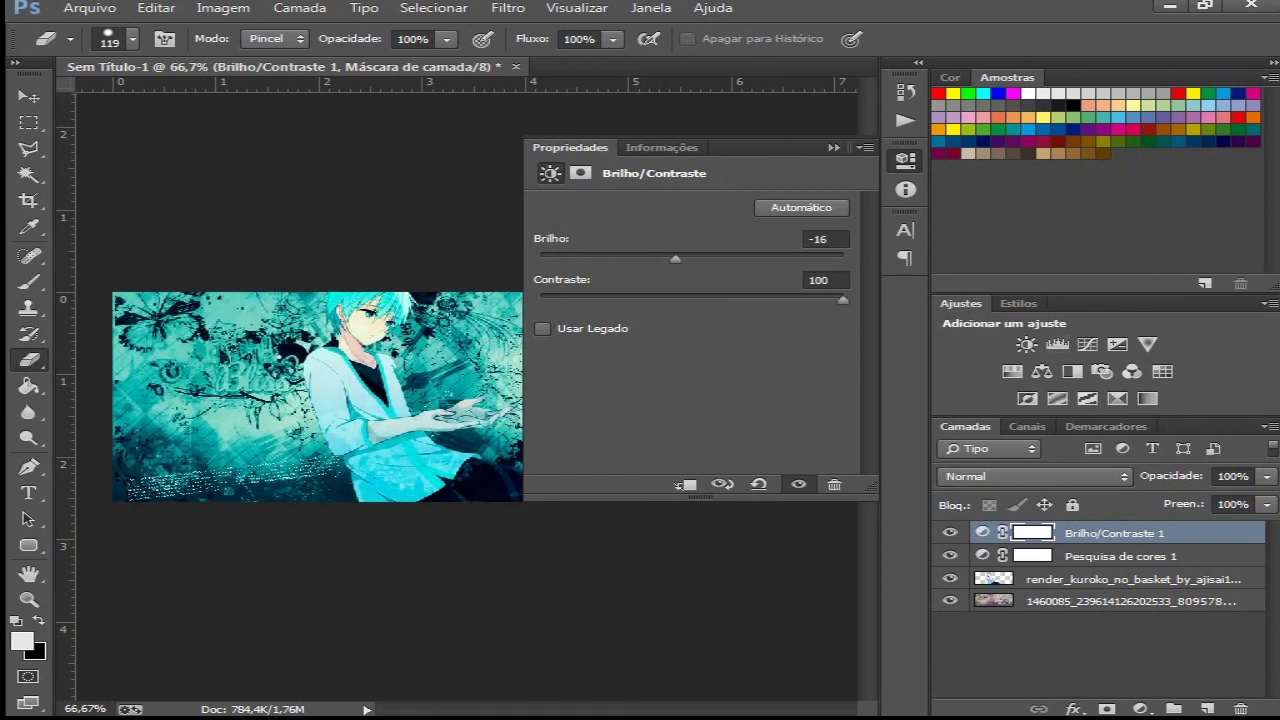
pyautogui.click(834, 147)
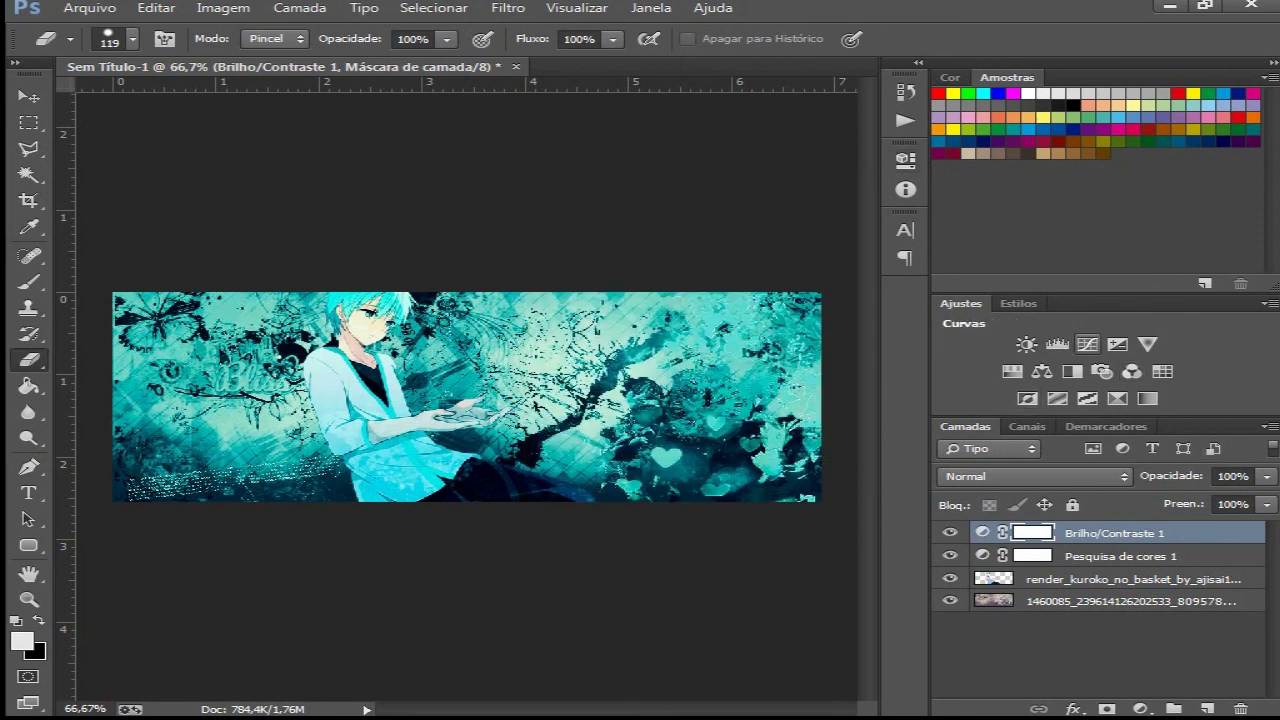
# Add a Curves adjustment on the RGB channel, lowering the shadows and raising the highlights slightly into a gentle S-curve
pyautogui.click(1087, 344)
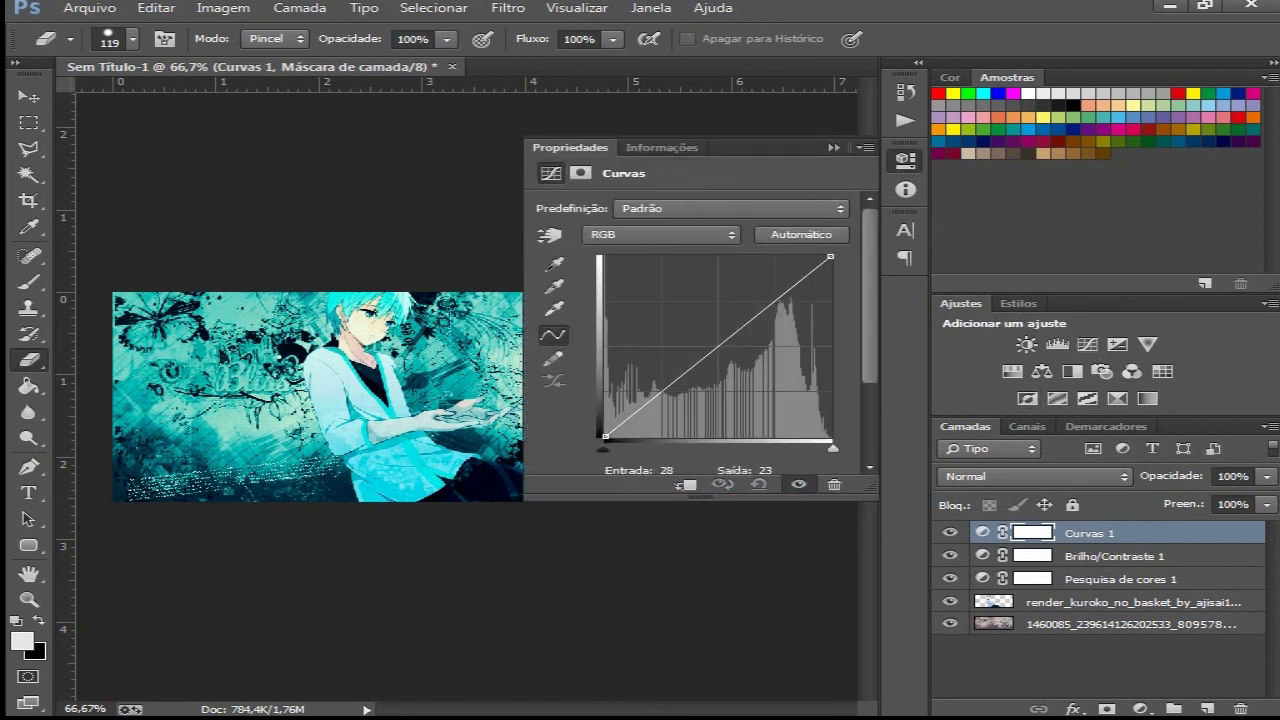
pyautogui.moveTo(629, 419); pyautogui.dragTo(630, 425)
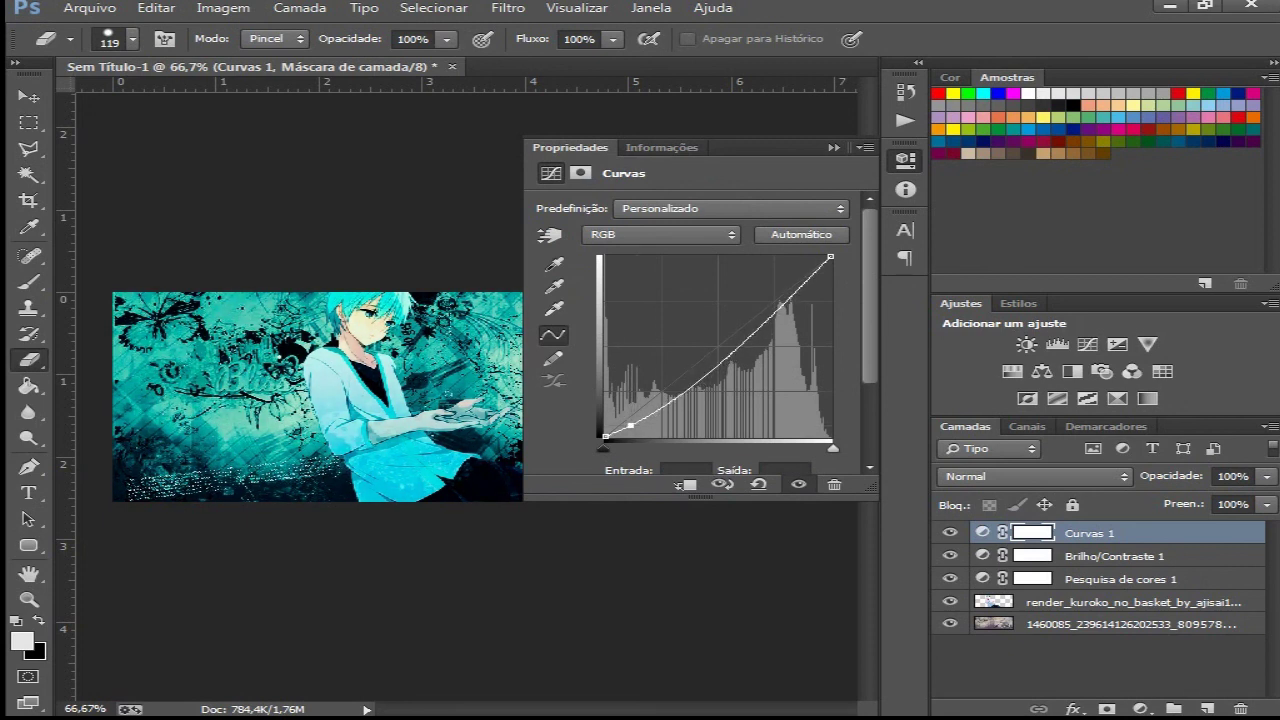
pyautogui.moveTo(810, 275)
pyautogui.mouseDown()
pyautogui.moveTo(809, 257)
pyautogui.moveTo(808, 272)
pyautogui.mouseUp()
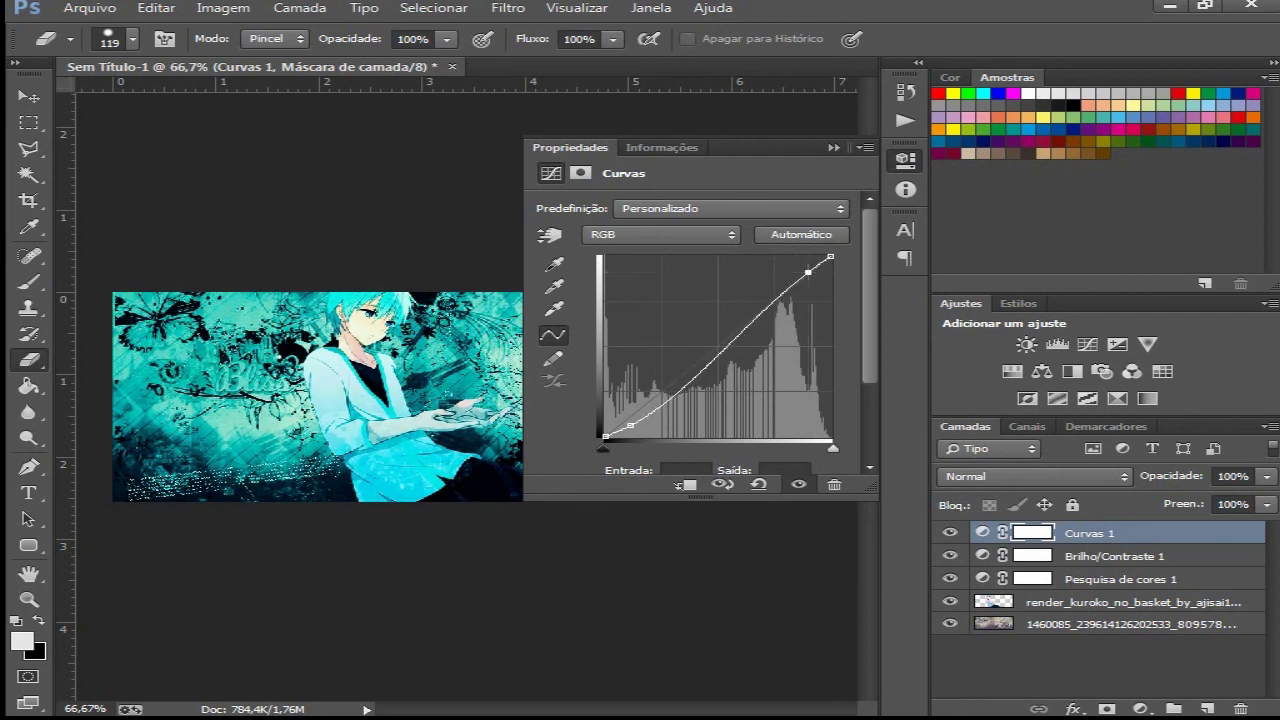
pyautogui.click(833, 147)
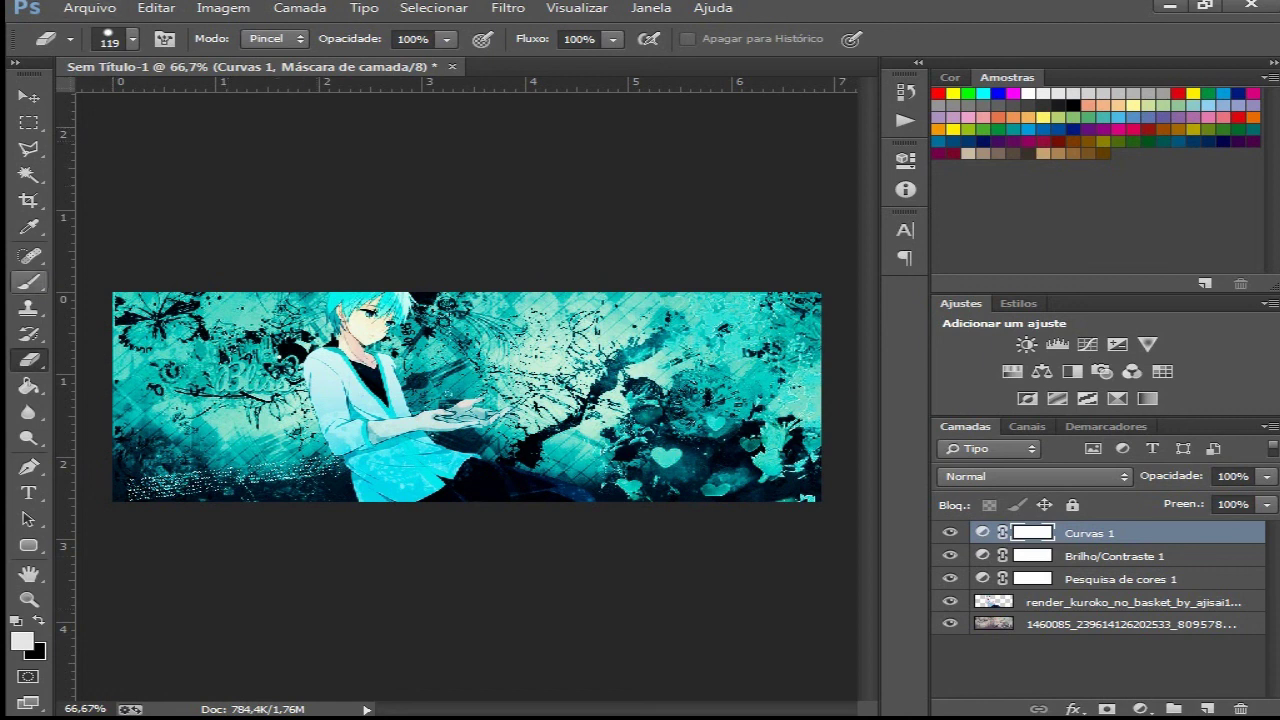
# Ready the Brush tool with the 764 px shard brush tip
pyautogui.press('b')
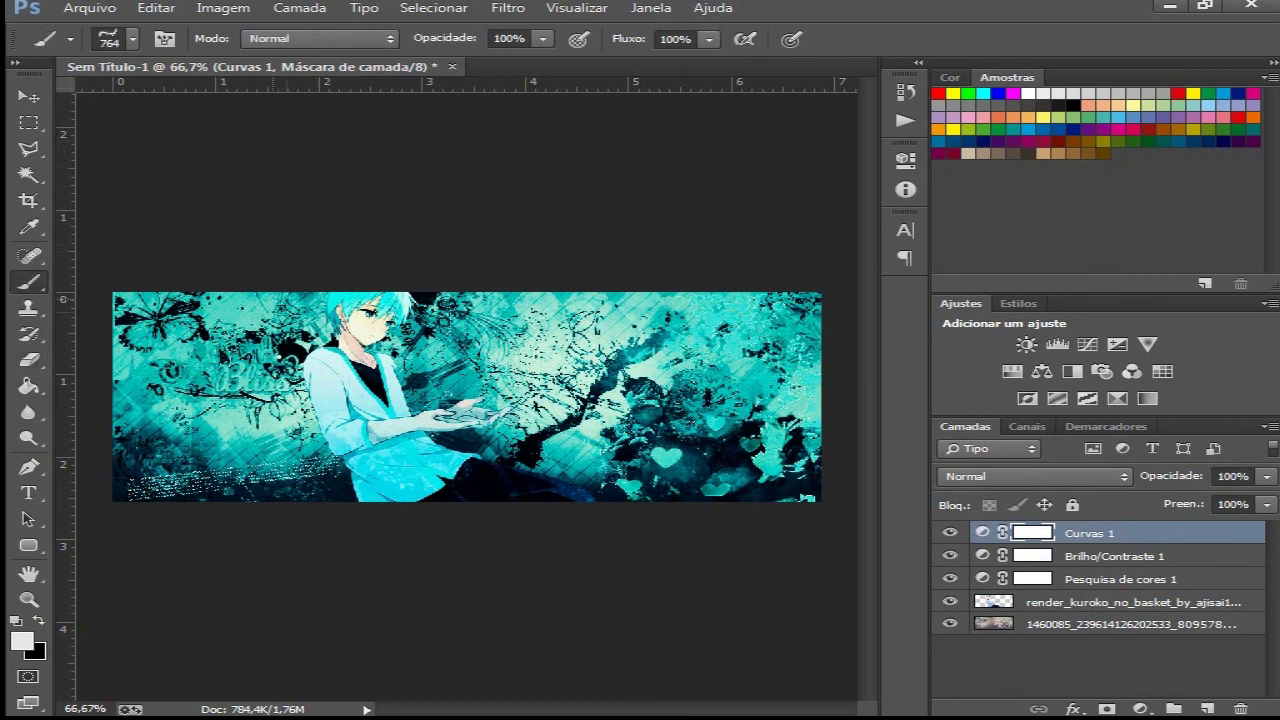
pyautogui.rightClick(306, 325)
pyautogui.scroll(6, 465, 513)
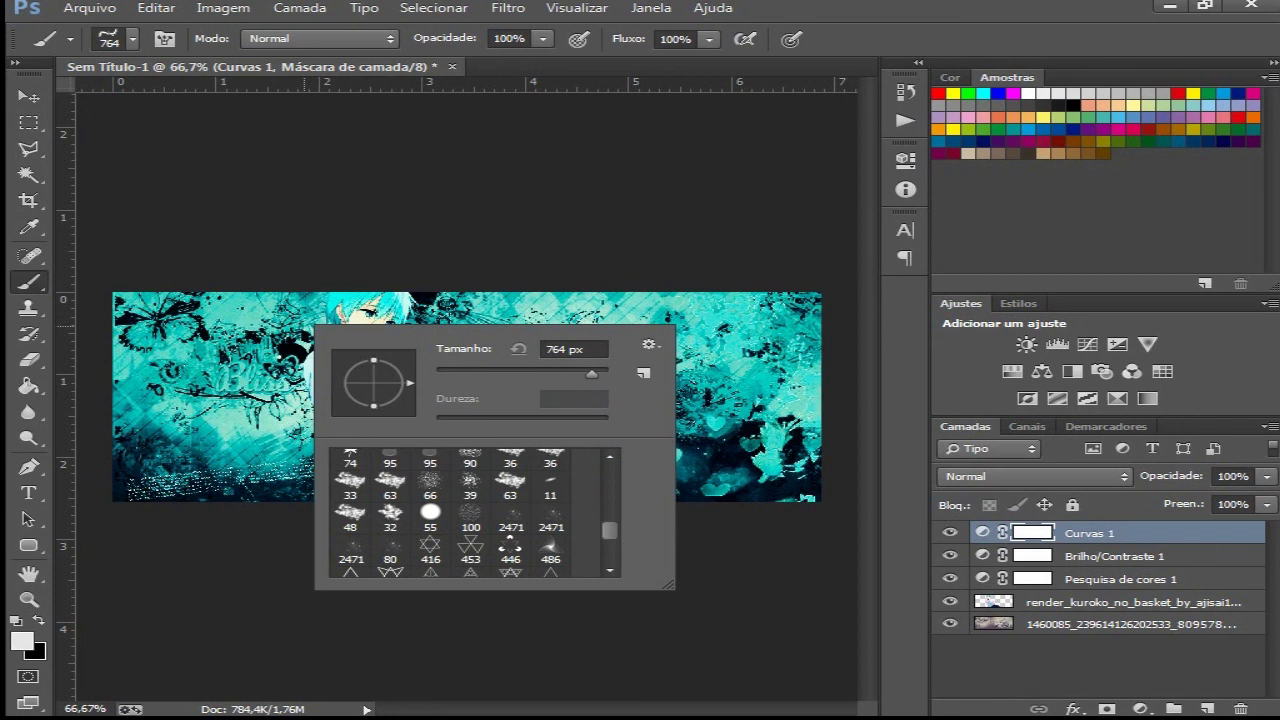
pyautogui.scroll(-5, 465, 513)
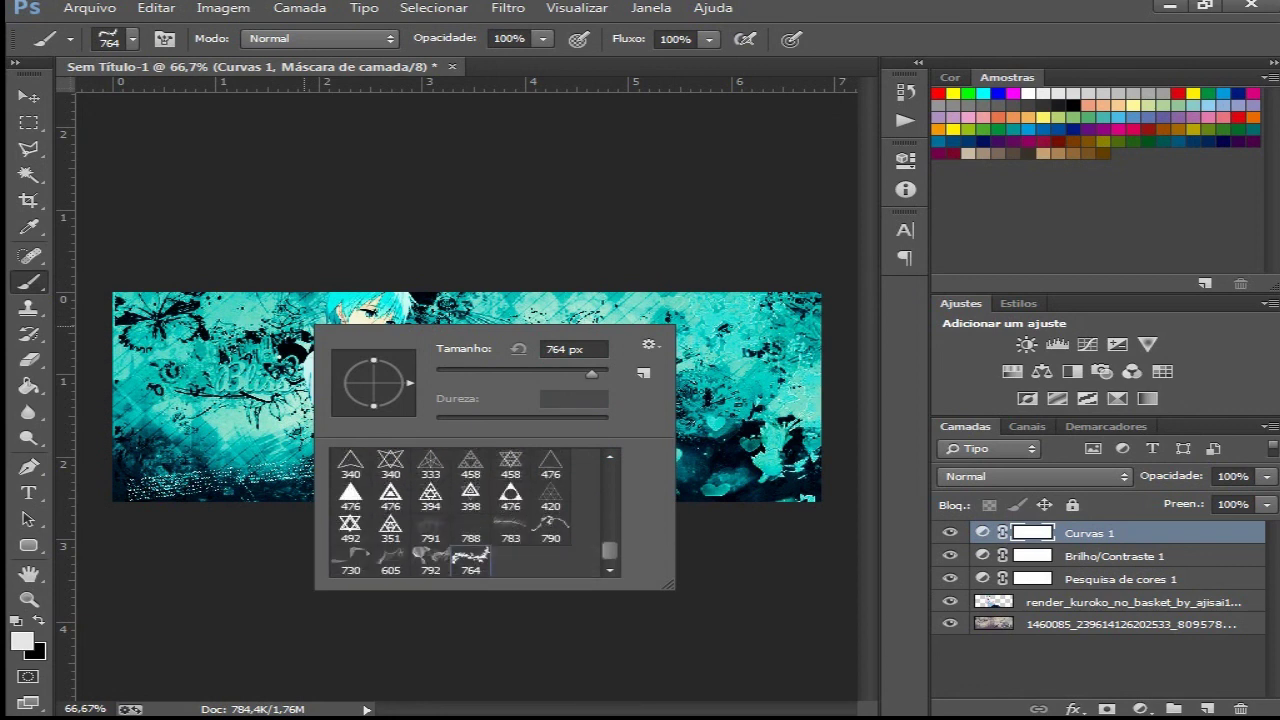
pyautogui.click(166, 428)
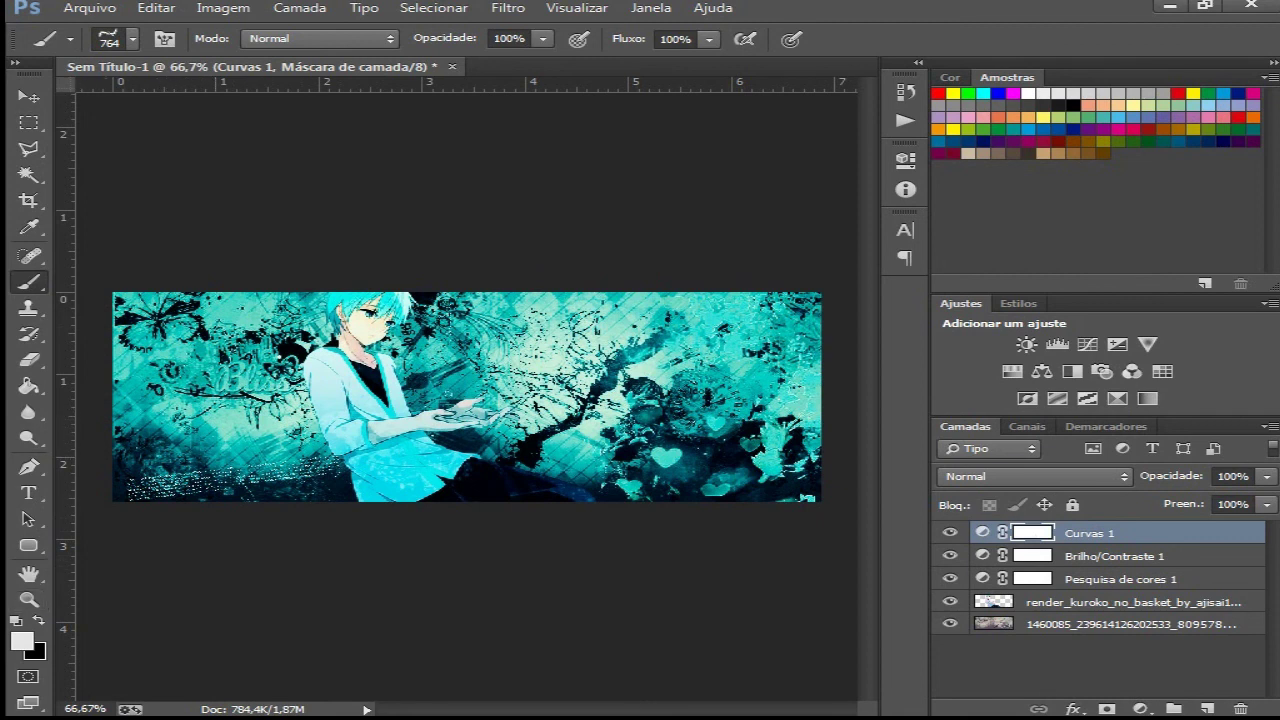
# Set the foreground colour to white (ffffff)
pyautogui.click(22, 641)
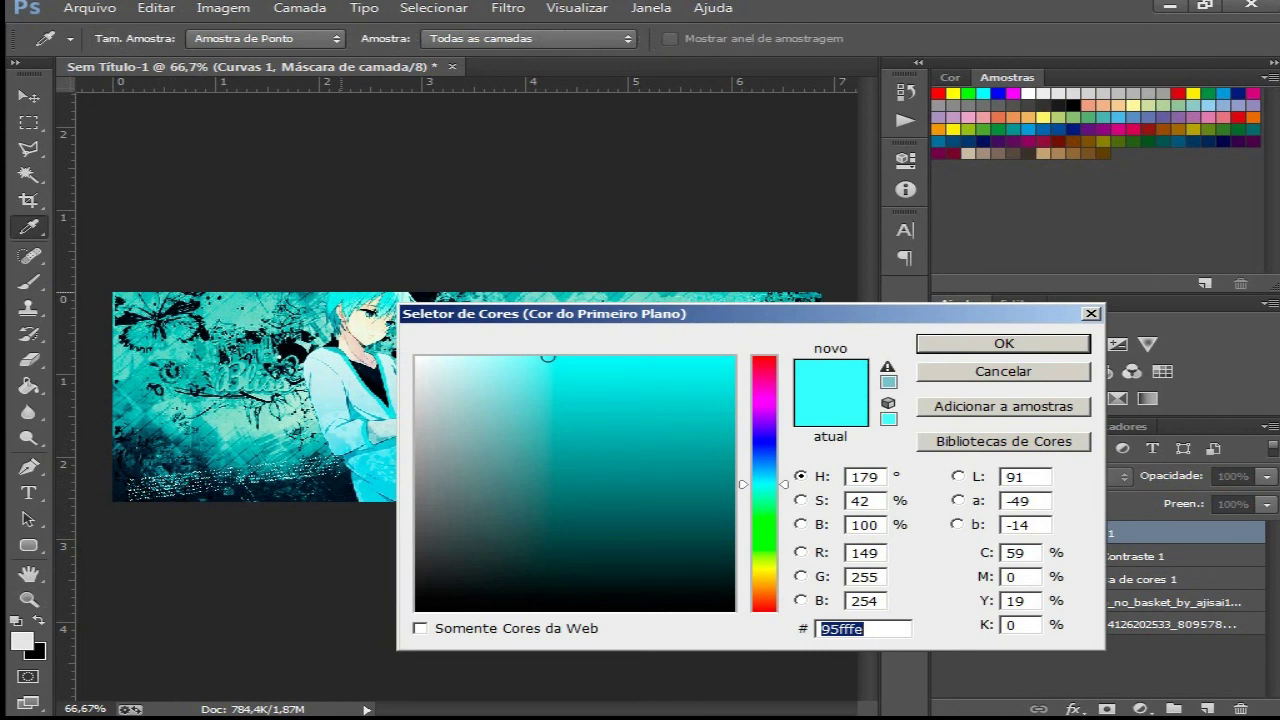
pyautogui.write('ffffff')
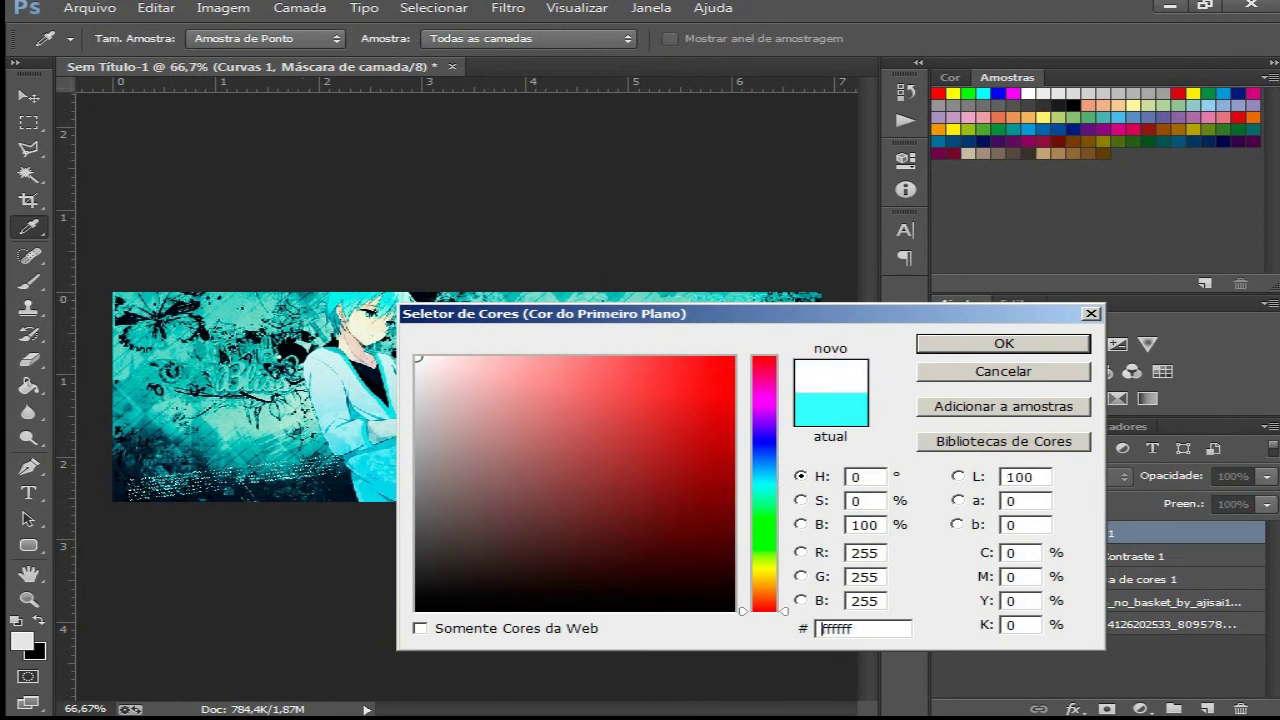
pyautogui.press('Return')
pyautogui.click(1133, 602)
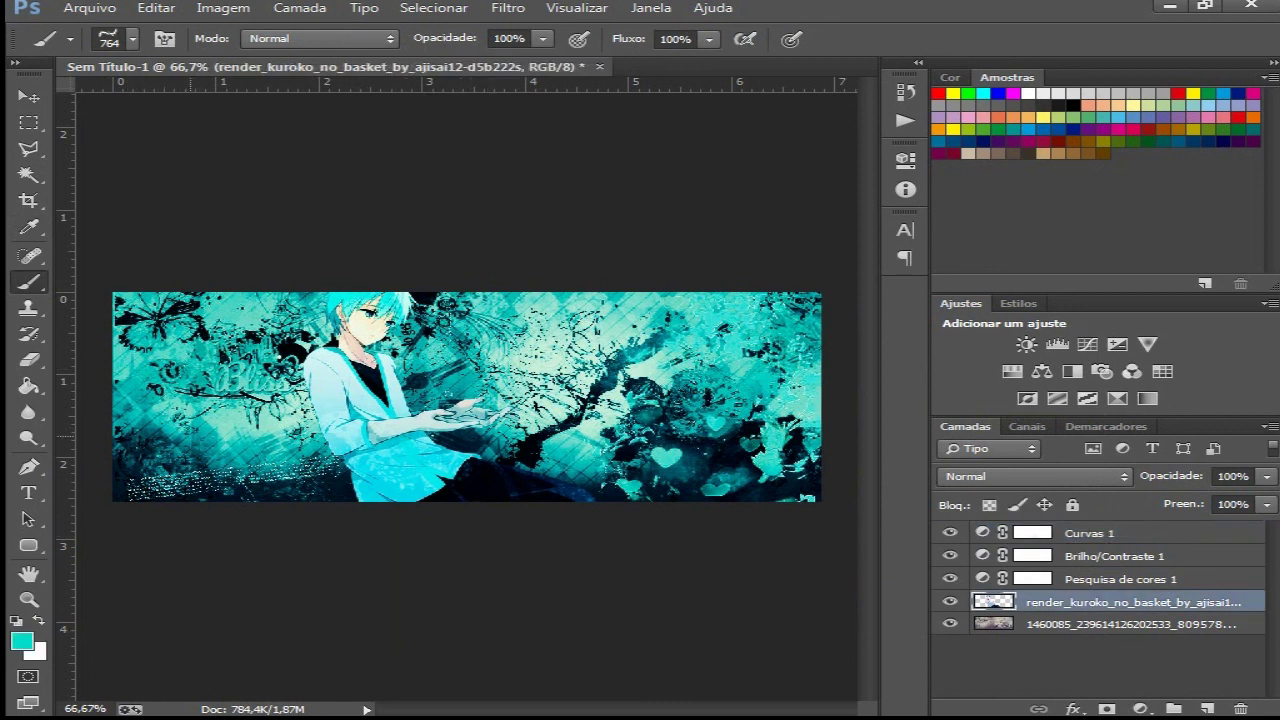
pyautogui.click(254, 436)
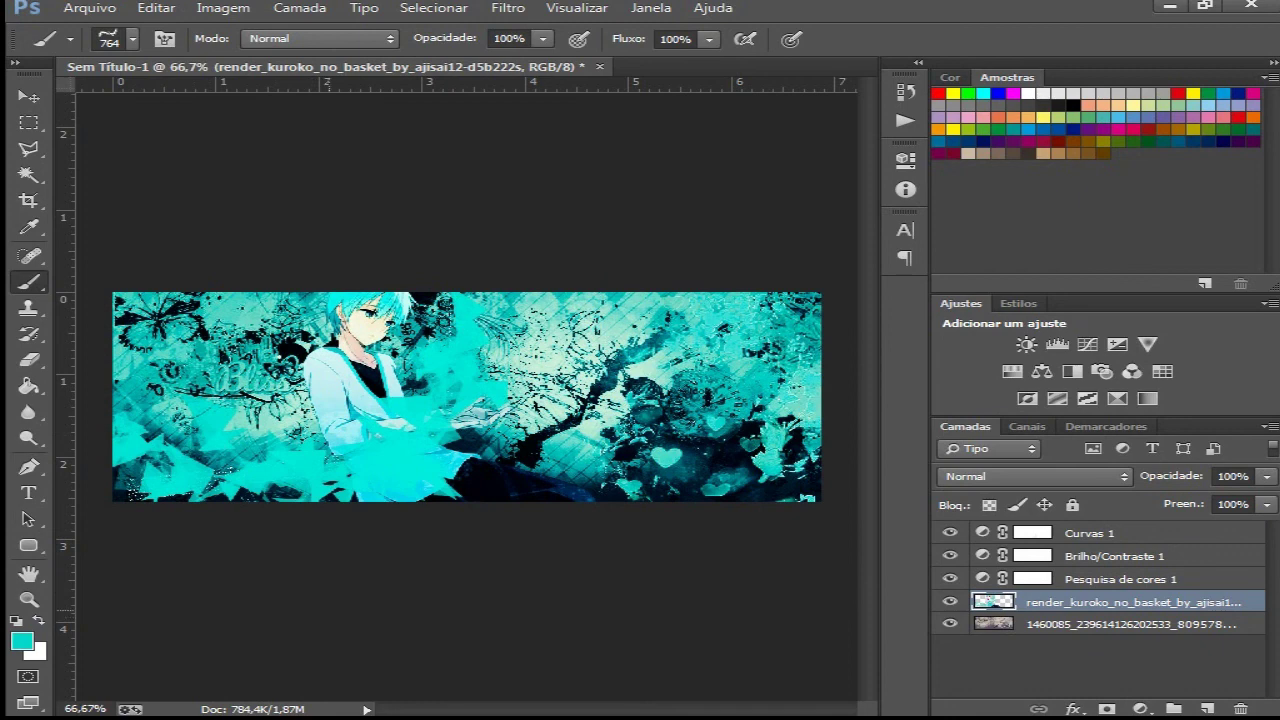
pyautogui.hotkey('ctrl', 'z')
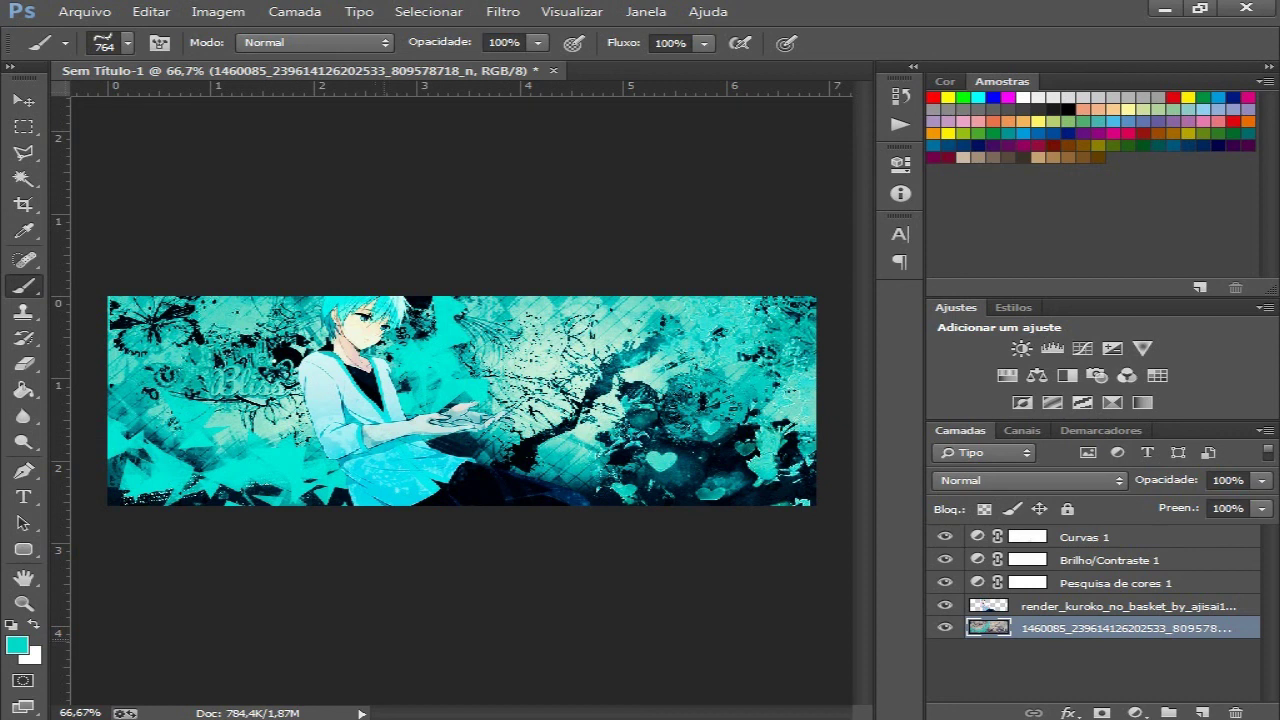
# Start a line of text beside the character's hands, using the Forte font at 36 pt
pyautogui.press('t')
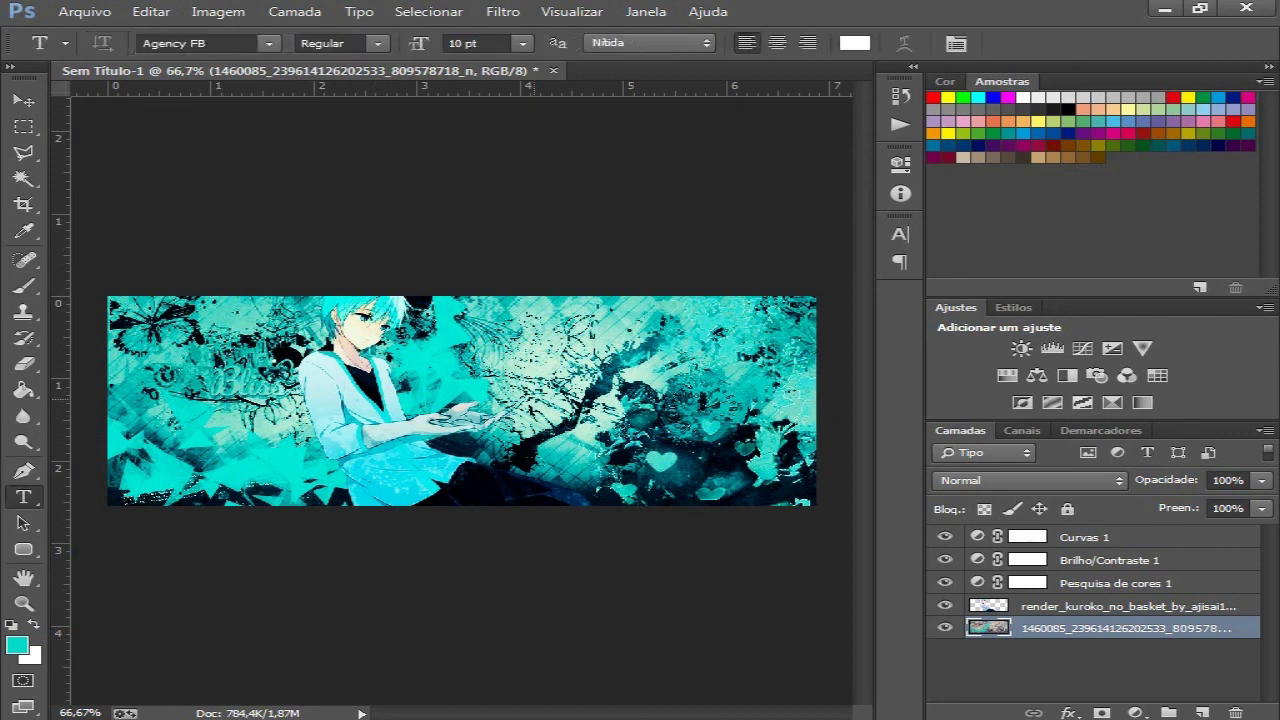
pyautogui.click(506, 388)
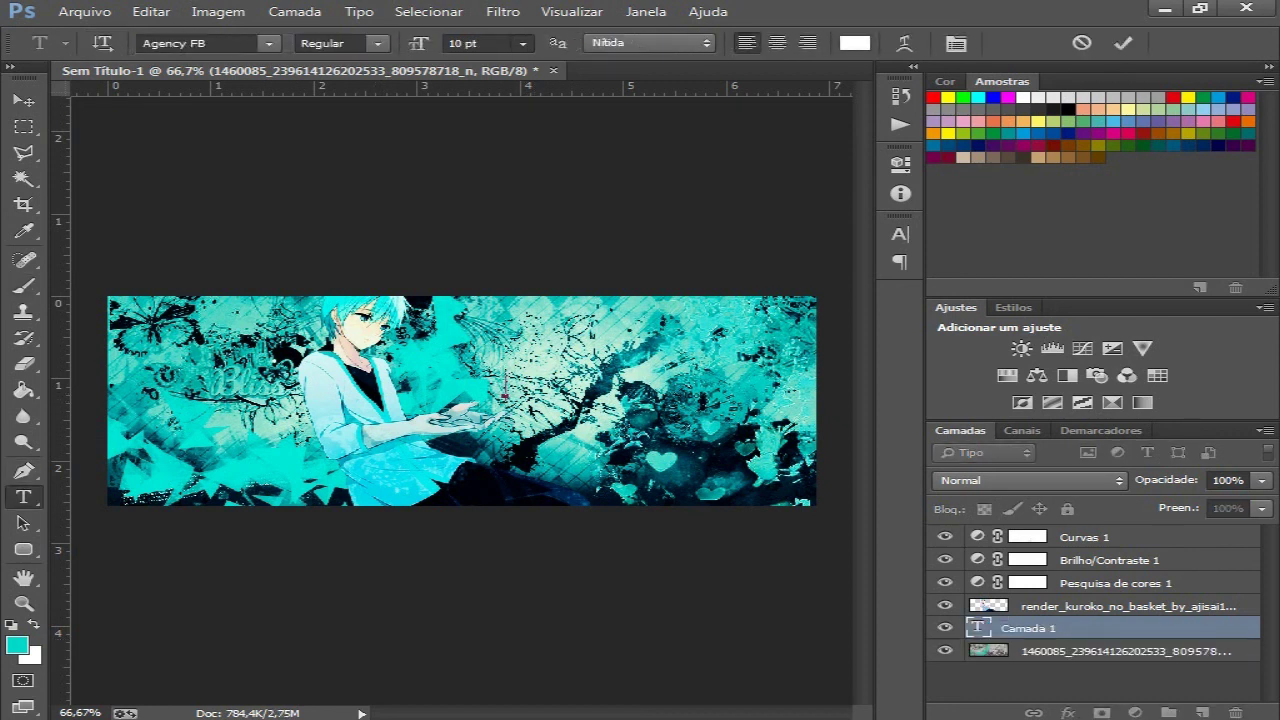
pyautogui.click(522, 44)
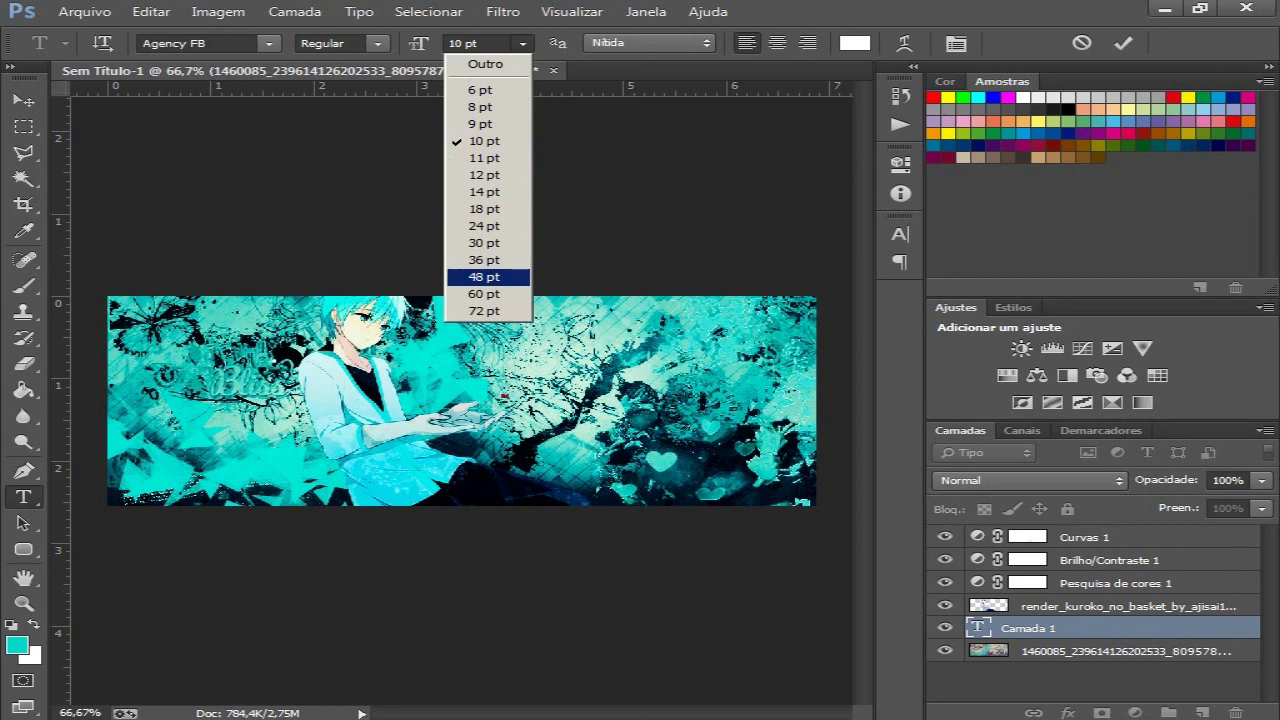
pyautogui.press('Up')
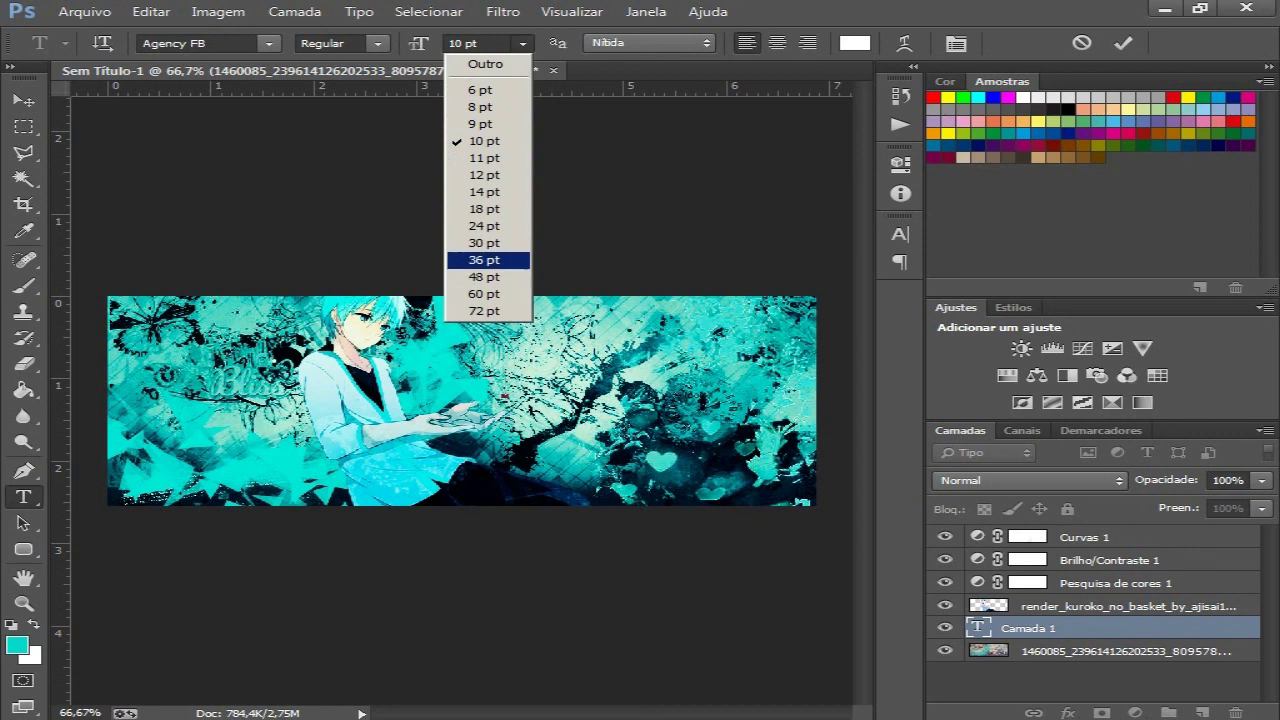
pyautogui.press('Return')
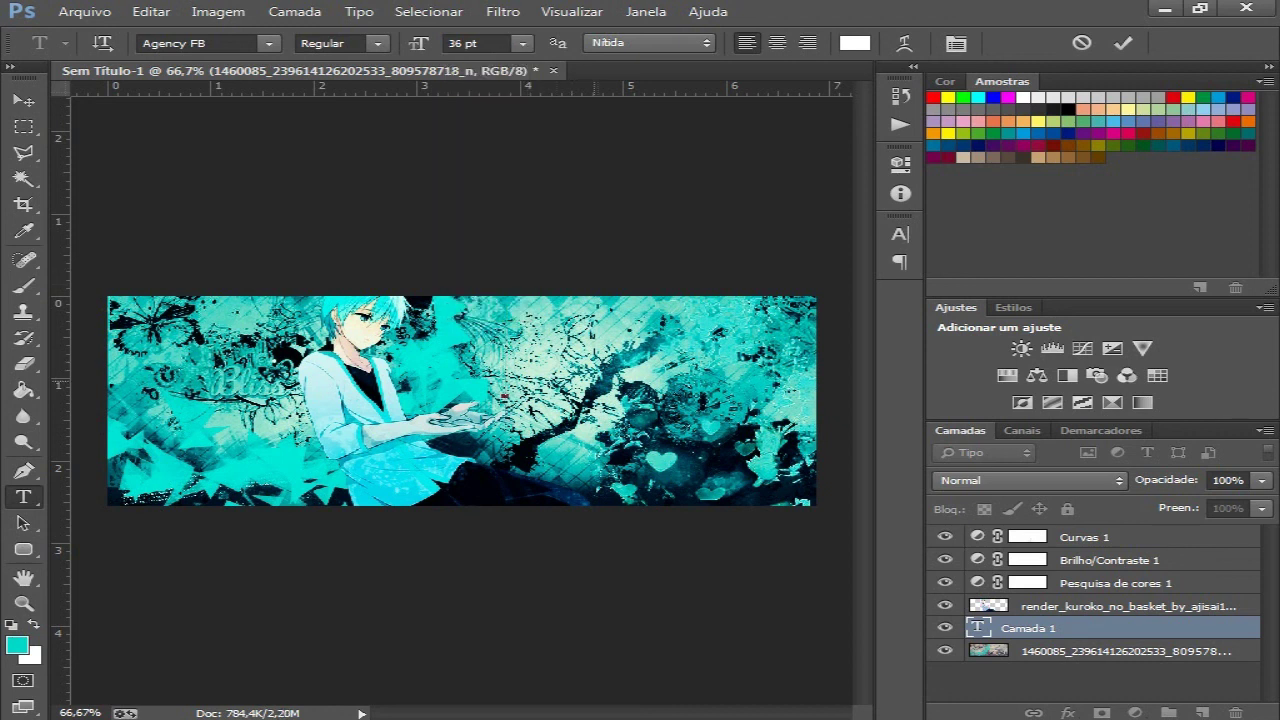
pyautogui.click(522, 43)
pyautogui.click(522, 43)
pyautogui.click(268, 43)
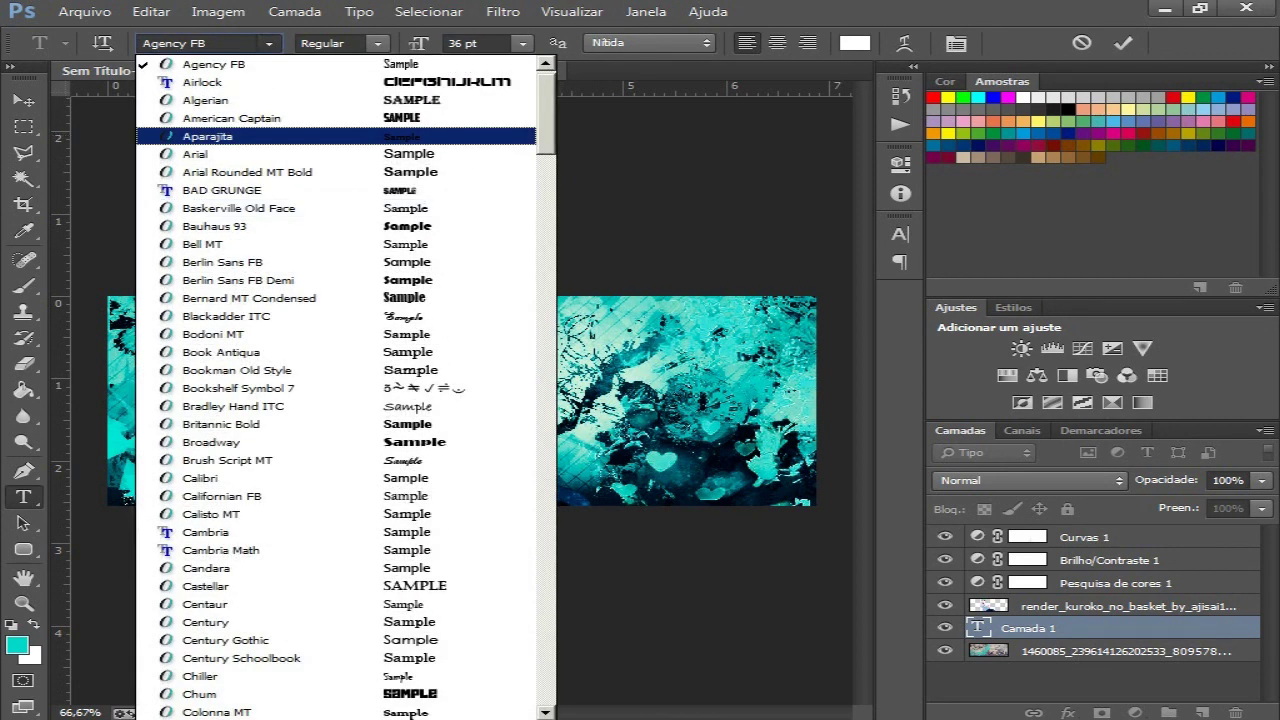
pyautogui.scroll(-14, 340, 387)
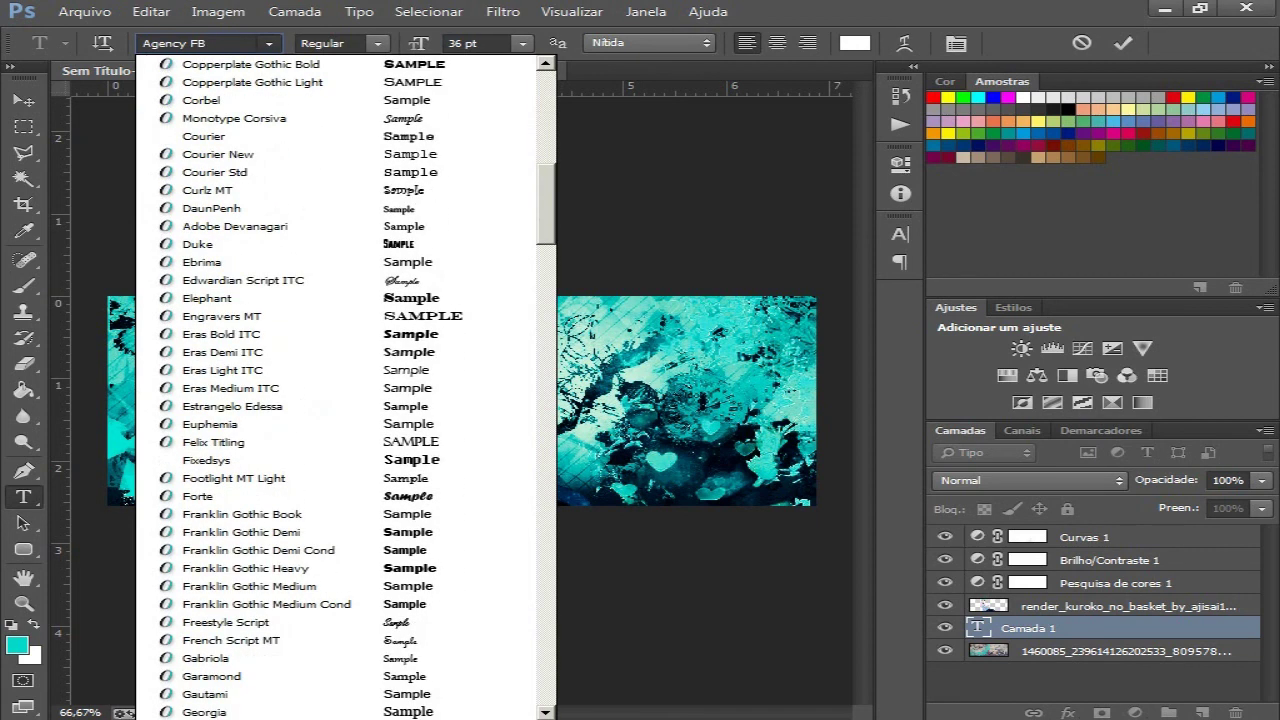
pyautogui.click(250, 496)
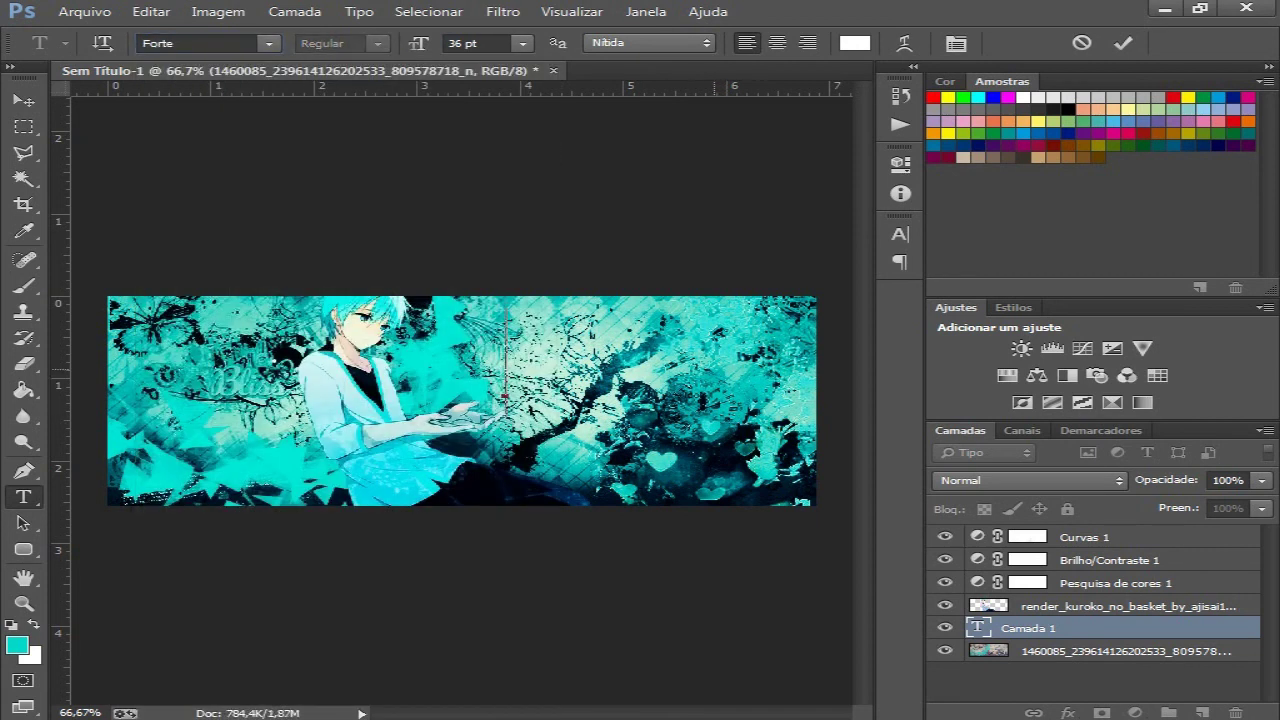
# Enter the text "tetsuya" and shift it toward the character so it begins above the hands
pyautogui.press('BackSpace')
pyautogui.write('testu')
pyautogui.press('BackSpace')
pyautogui.press('BackSpace')
pyautogui.write('uya')
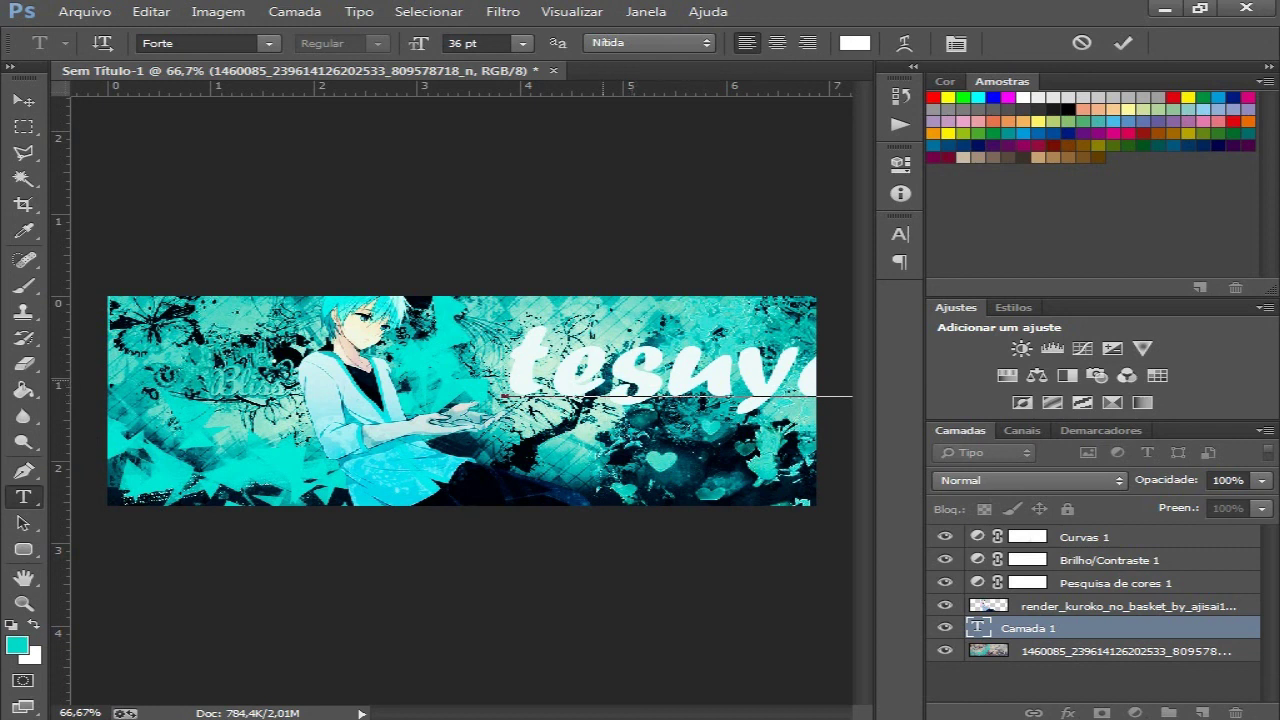
pyautogui.write('t')
pyautogui.moveTo(643, 468); pyautogui.dragTo(523, 477)
pyautogui.moveTo(524, 400); pyautogui.dragTo(570, 400)
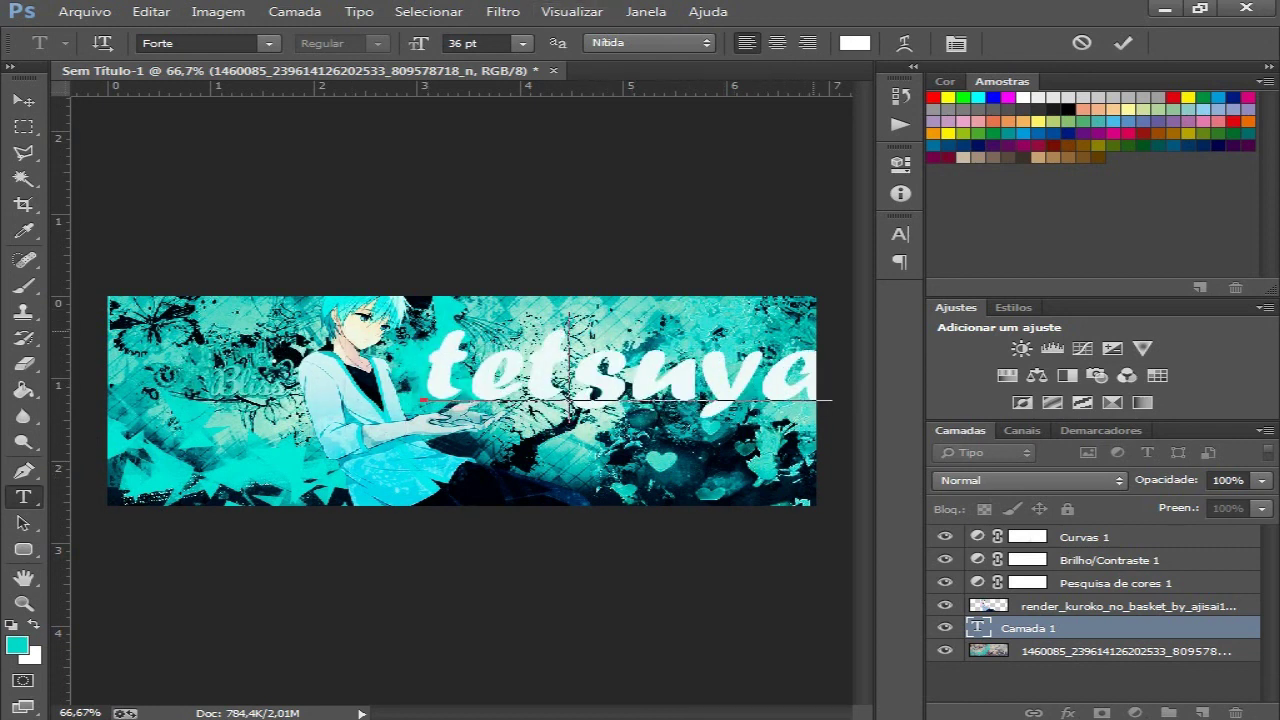
# Set the font size of the whole "tetsuya" text to 30 pt
pyautogui.hotkey('ctrl', 'a')
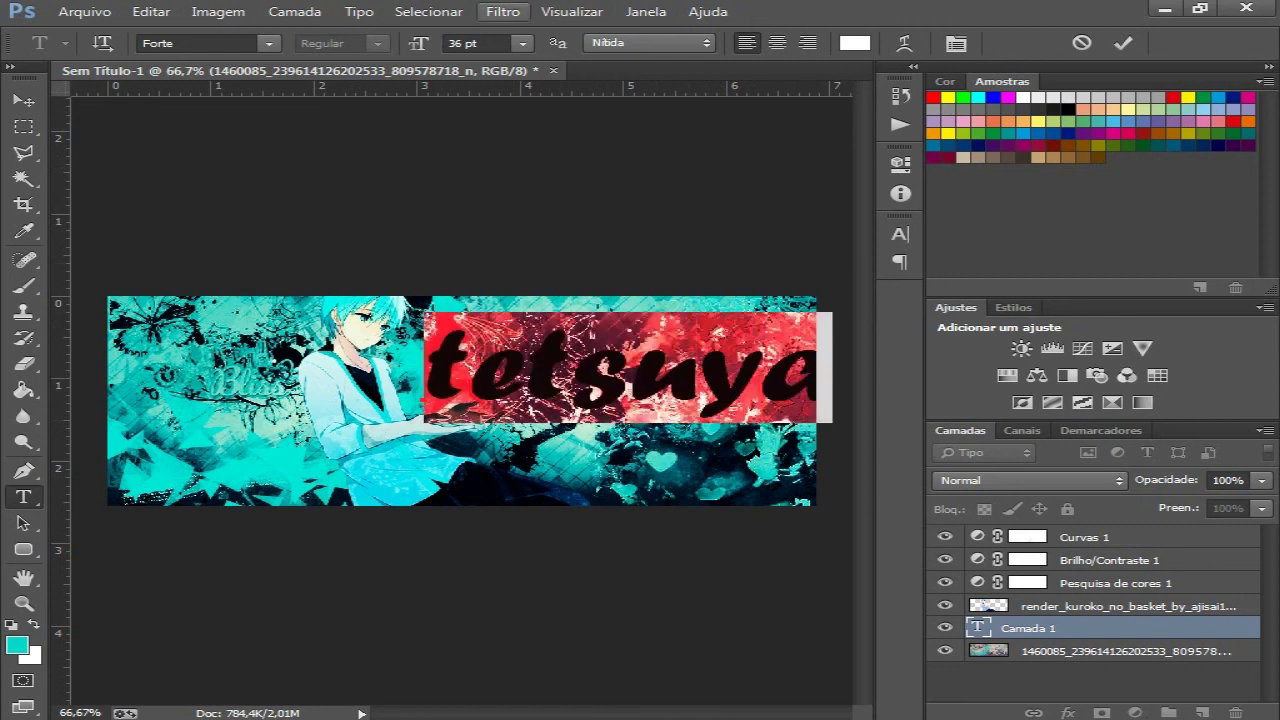
pyautogui.click(522, 43)
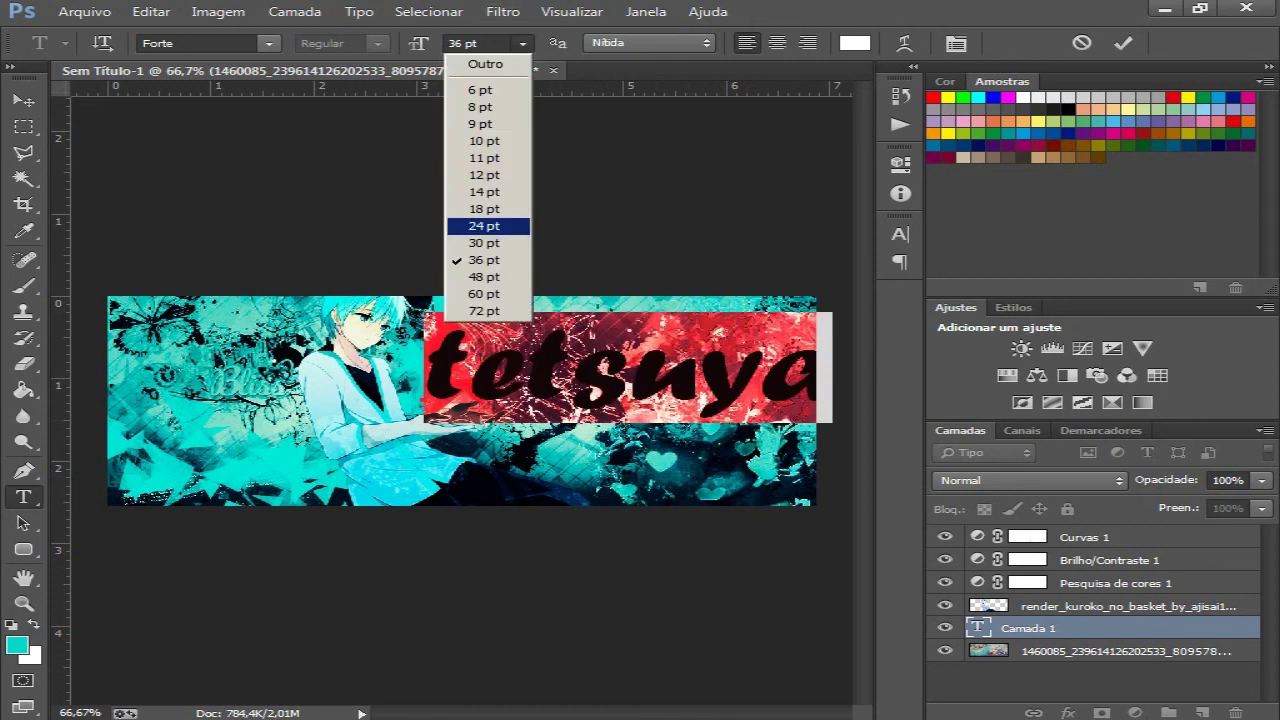
pyautogui.click(485, 243)
pyautogui.click(655, 373)
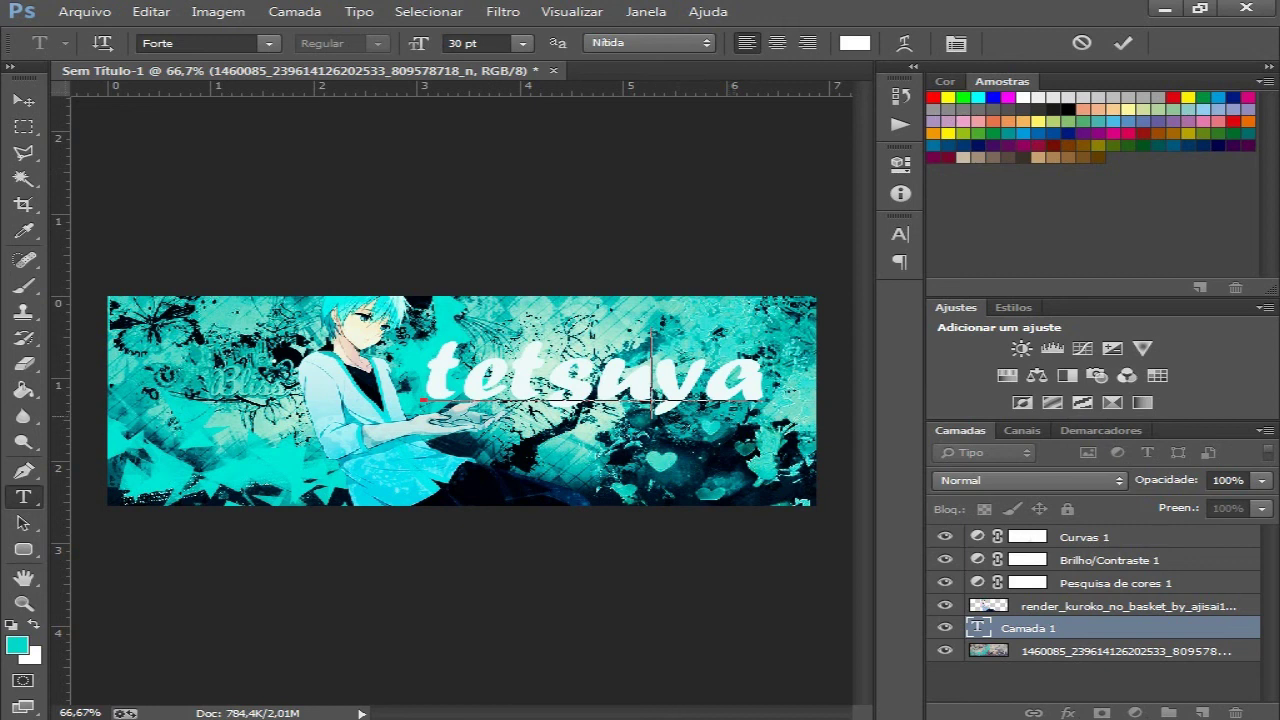
# Apply the bright cyan preset layer style to the "tetsuya" text
pyautogui.moveTo(776, 375); pyautogui.dragTo(458, 380)
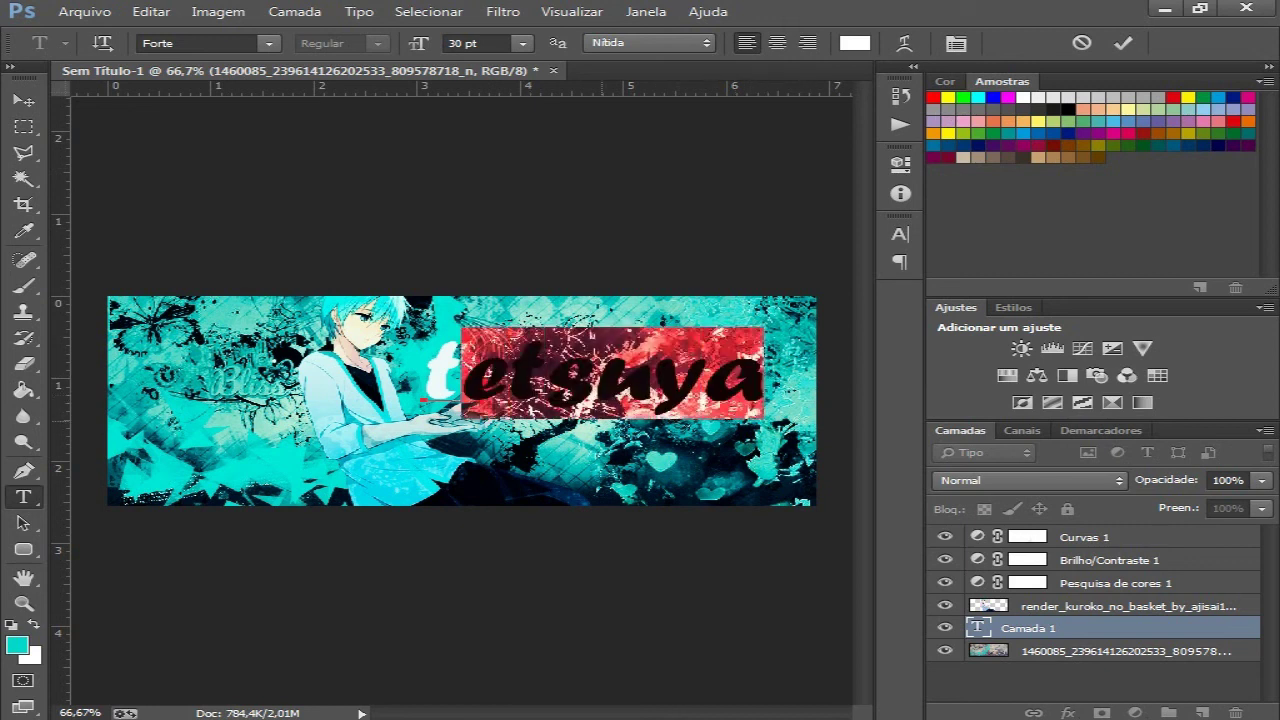
pyautogui.click(612, 385)
pyautogui.click(1013, 307)
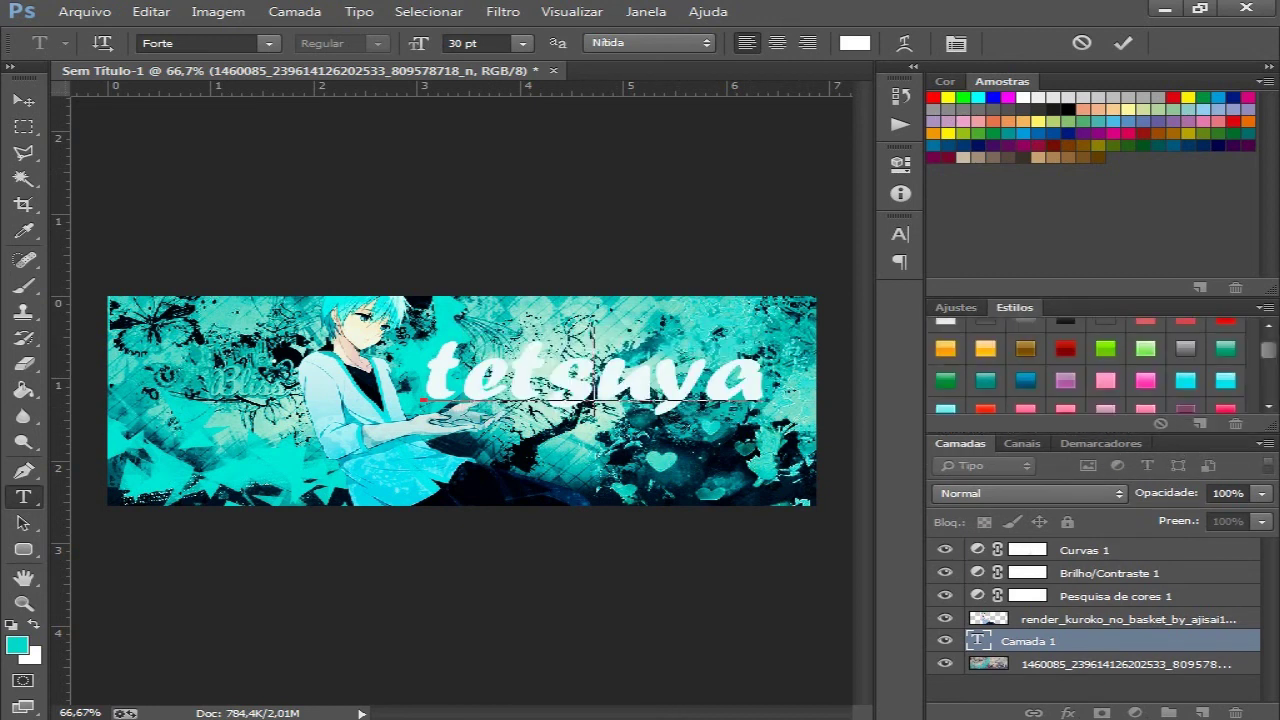
pyautogui.click(1186, 381)
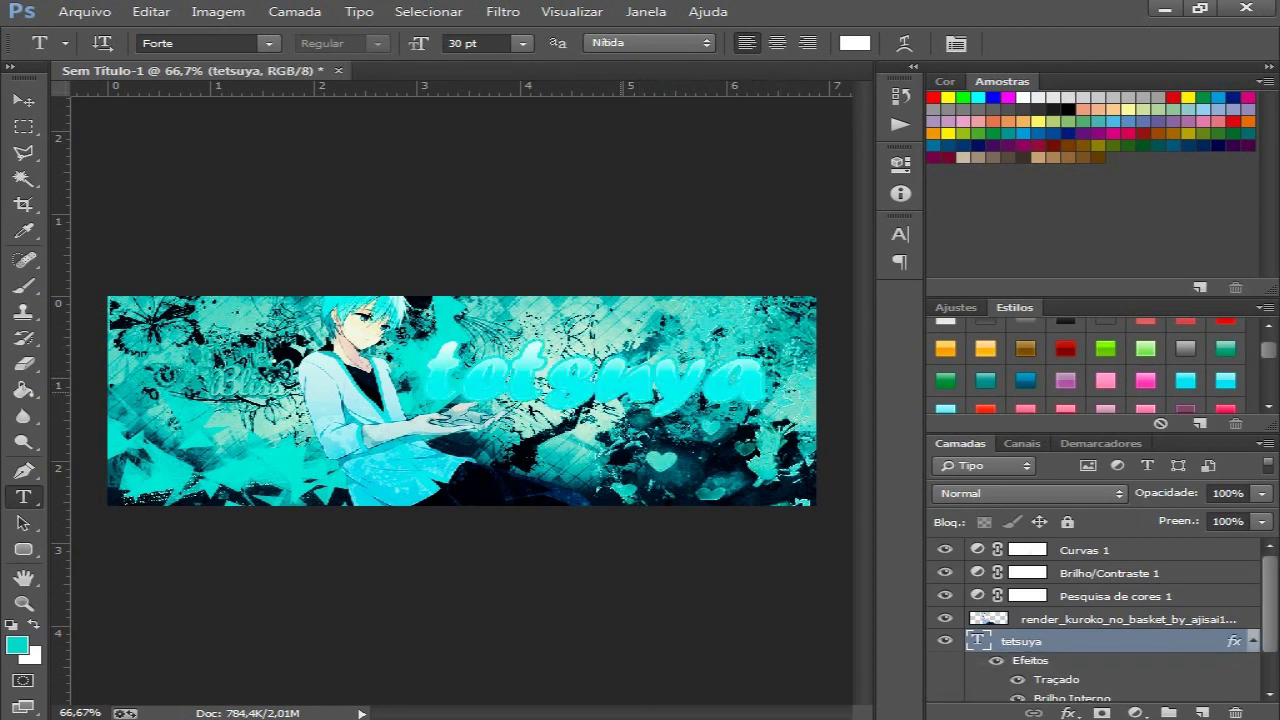
# Rotate the "tetsuya" text to about -14° near the banner's upper-right corner and move its layer above the Curvas 1 layer
pyautogui.hotkey('ctrl', 't')
pyautogui.moveTo(812, 359); pyautogui.dragTo(779, 320)
pyautogui.moveTo(494, 392); pyautogui.dragTo(559, 370)
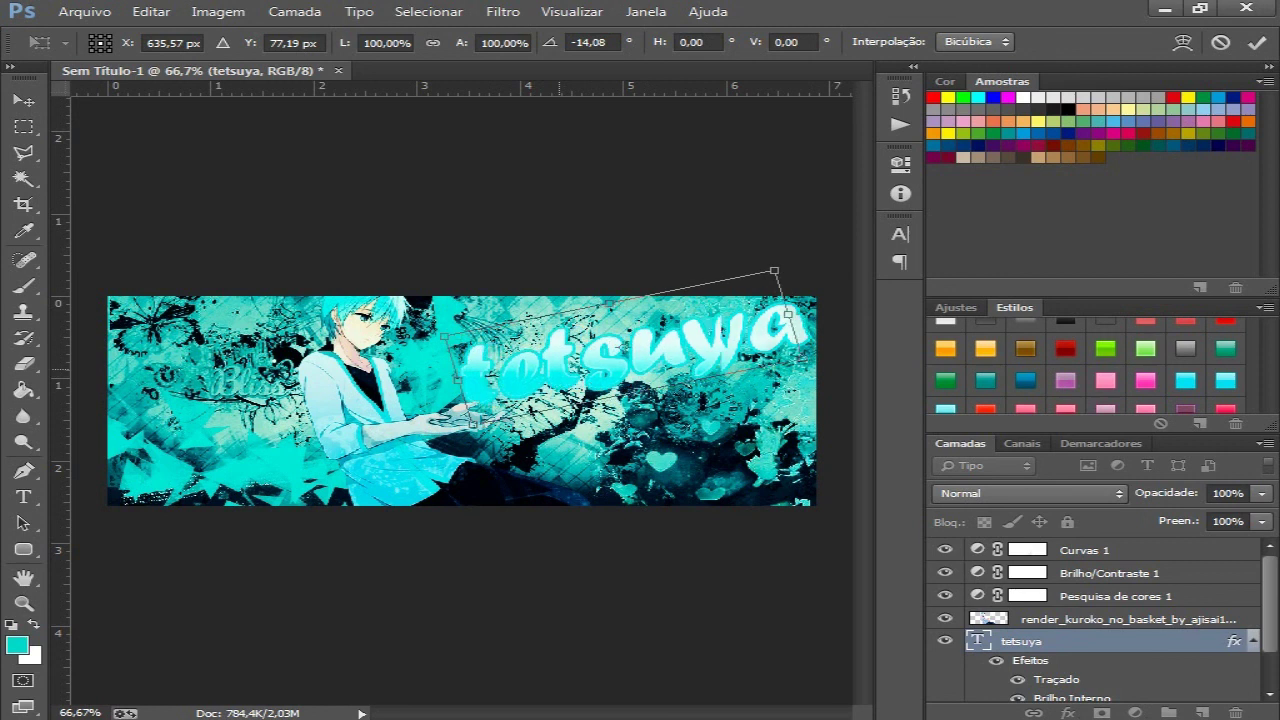
pyautogui.press('Return')
pyautogui.press('t')
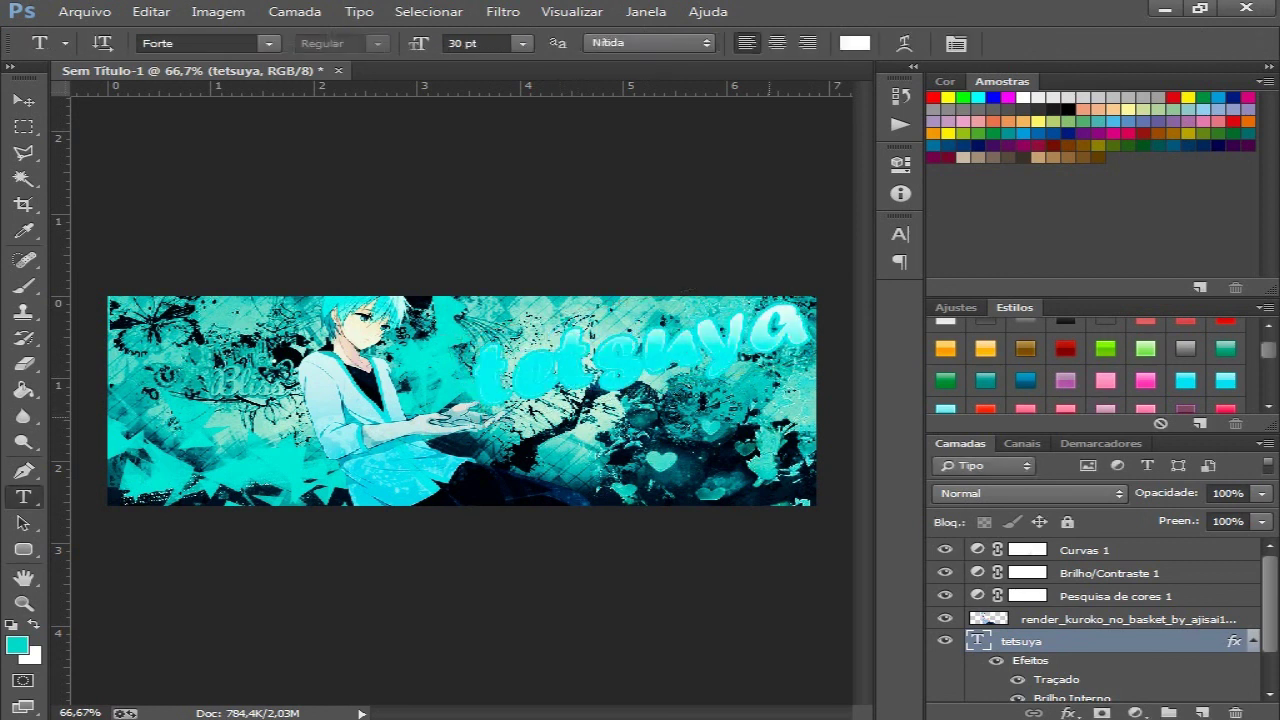
pyautogui.moveTo(976, 602); pyautogui.dragTo(990, 540)
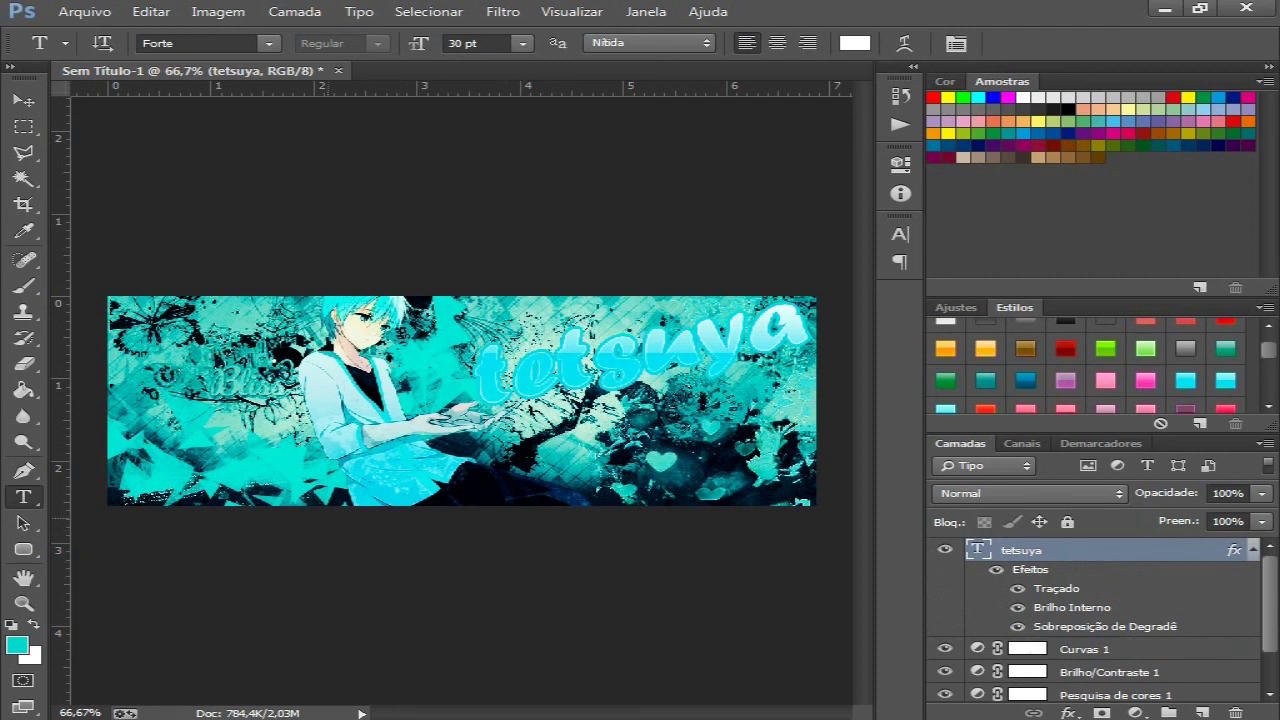
# Start a new line of text in the banner's top-left corner, using the Agency FB font at 10 pt
pyautogui.click(118, 310)
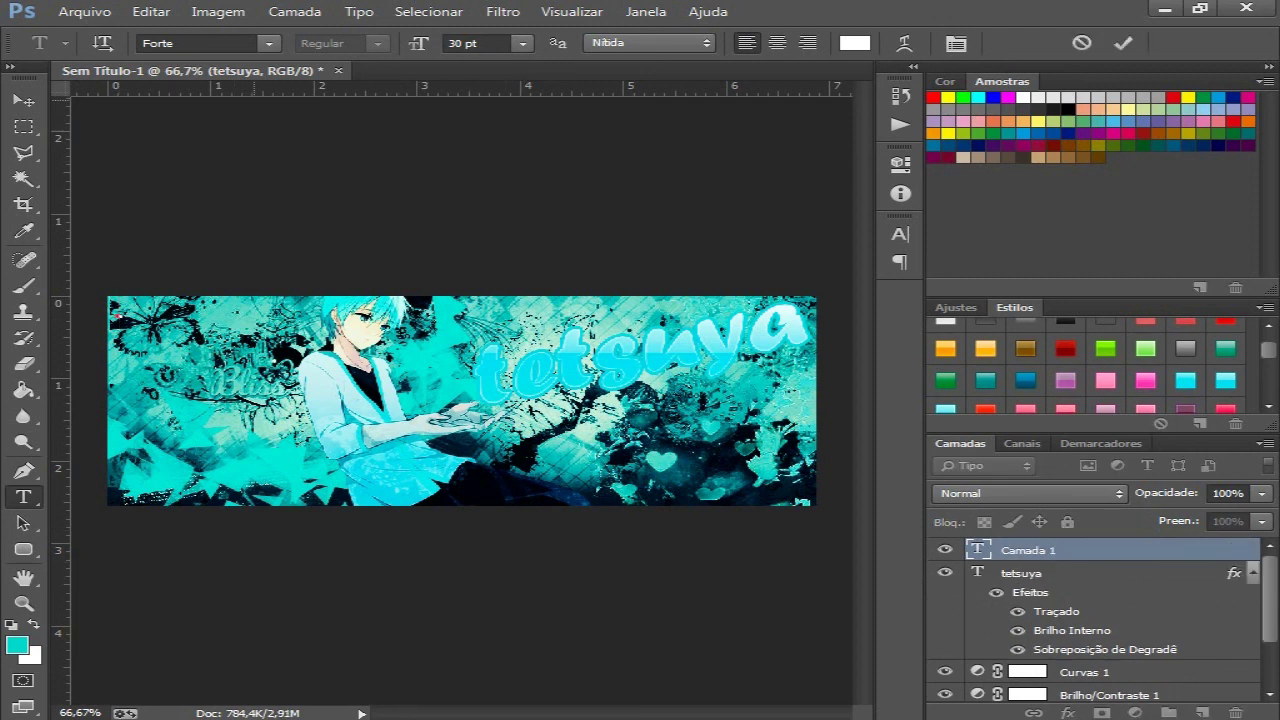
pyautogui.click(269, 44)
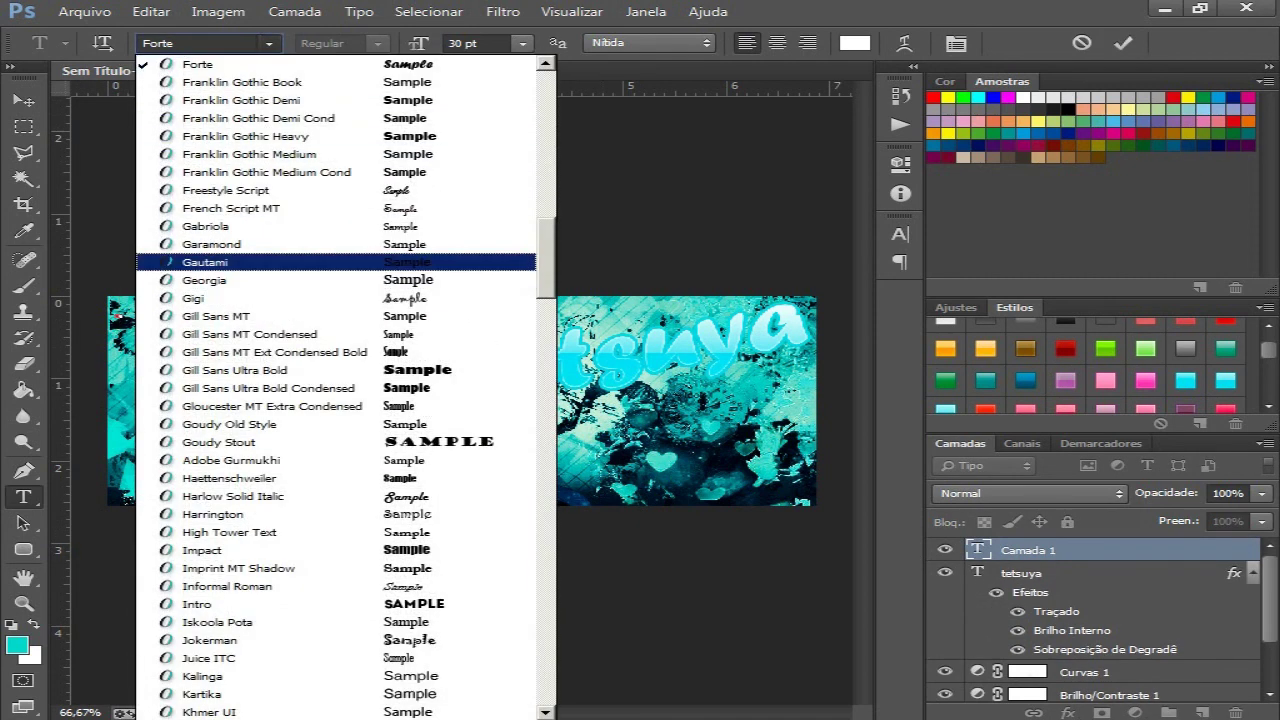
pyautogui.moveTo(546, 260); pyautogui.dragTo(546, 180)
pyautogui.scroll(5, 322, 334)
pyautogui.click(210, 63)
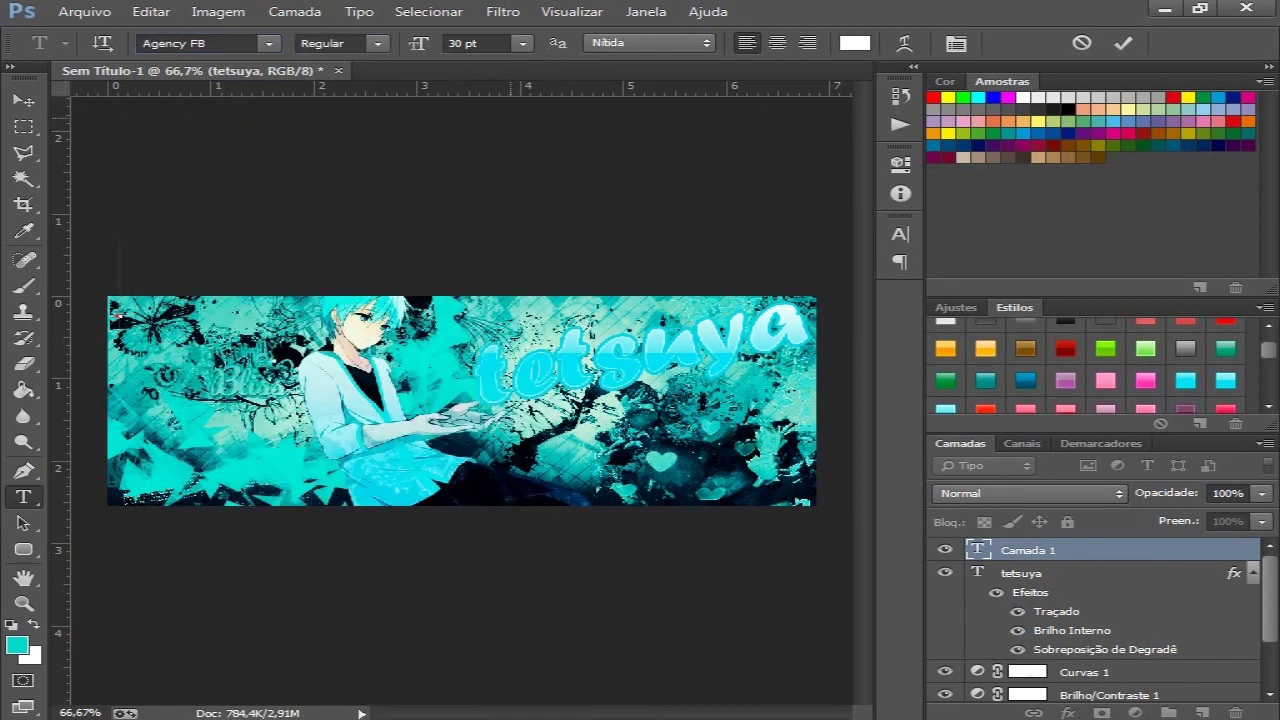
pyautogui.click(522, 43)
pyautogui.click(484, 140)
# Enter the signature "TRS designer" in the banner's top-left corner and commit the text
pyautogui.write('TRS designer')
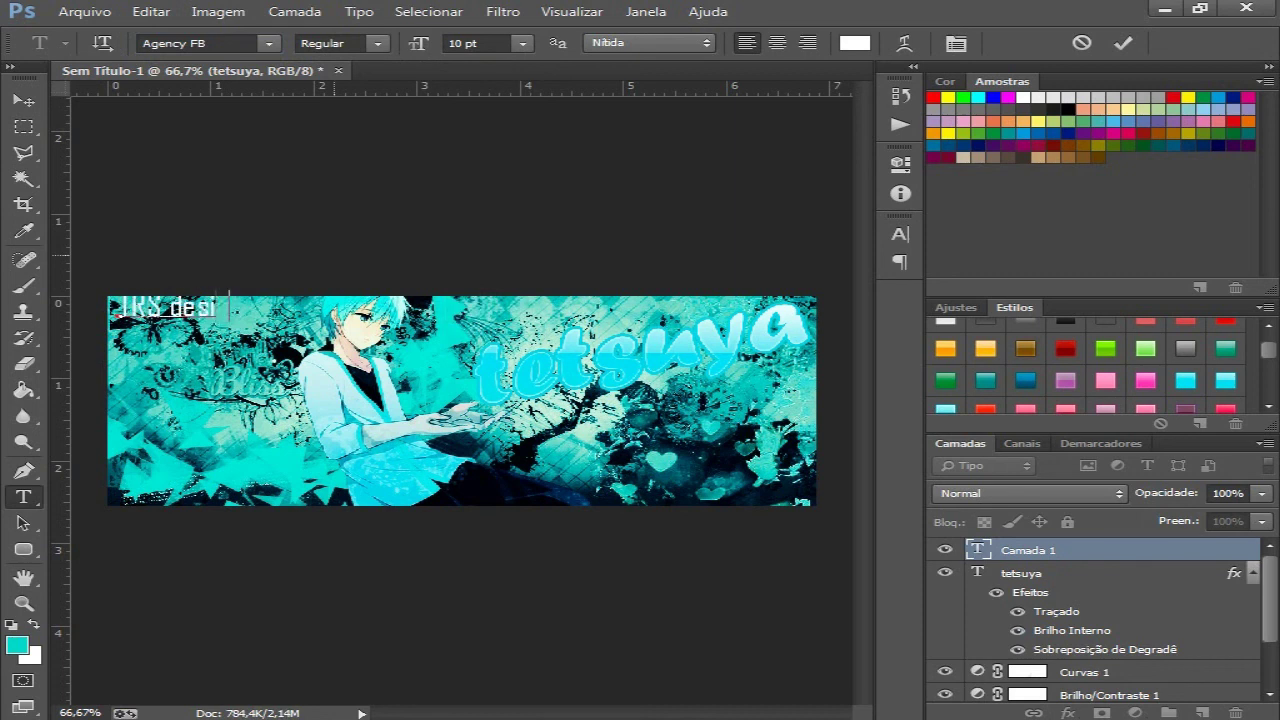
pyautogui.moveTo(290, 340); pyautogui.dragTo(286, 342)
pyautogui.hotkey('ctrl', 'Return')
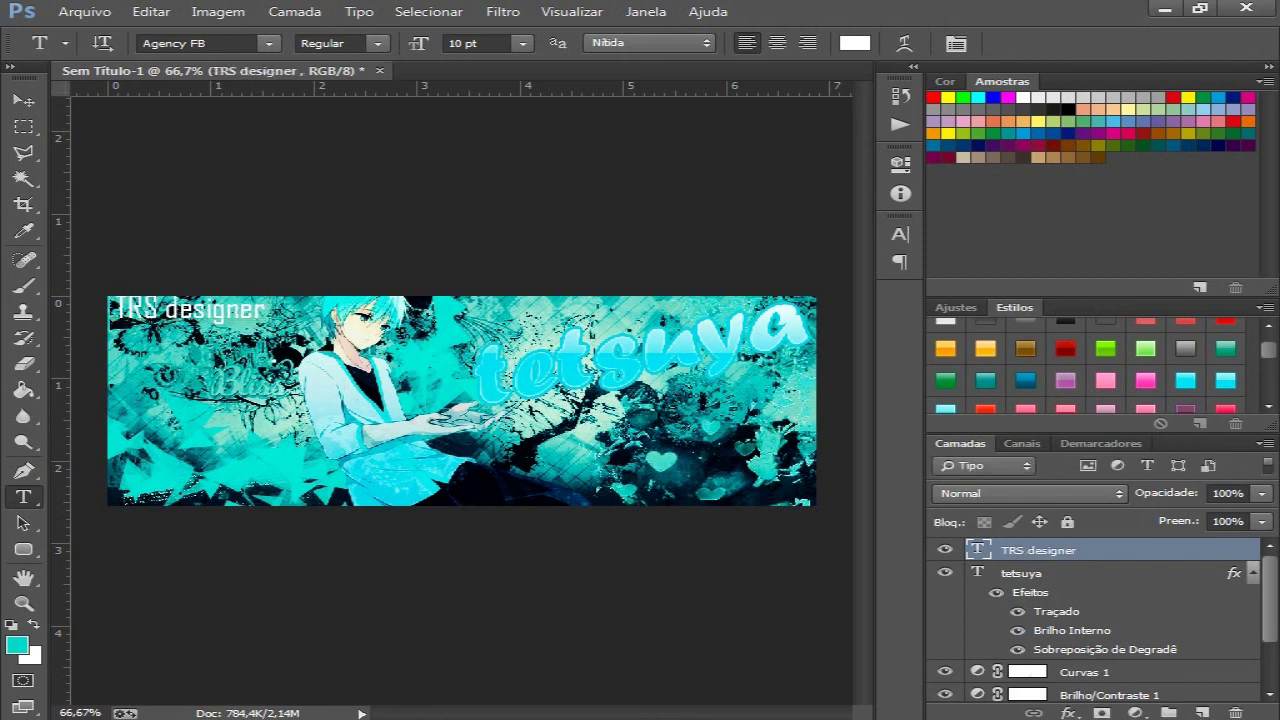
pyautogui.doubleClick(1150, 550)
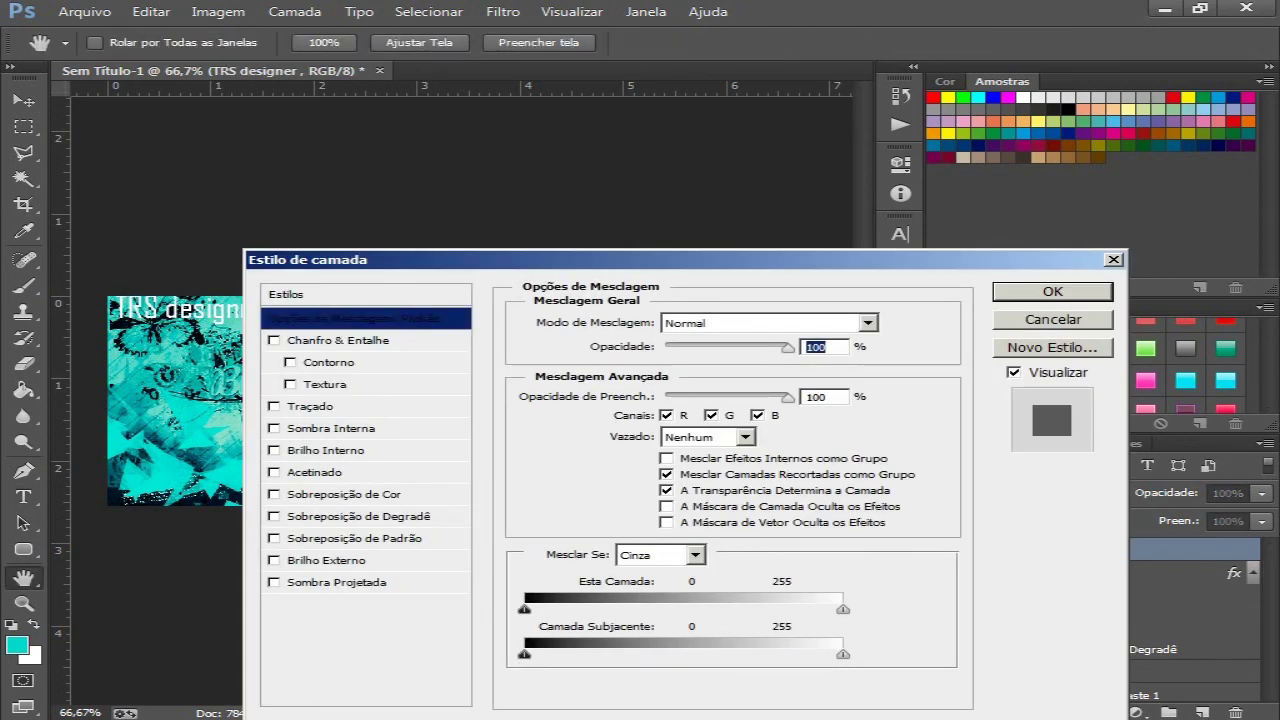
pyautogui.press('Return')
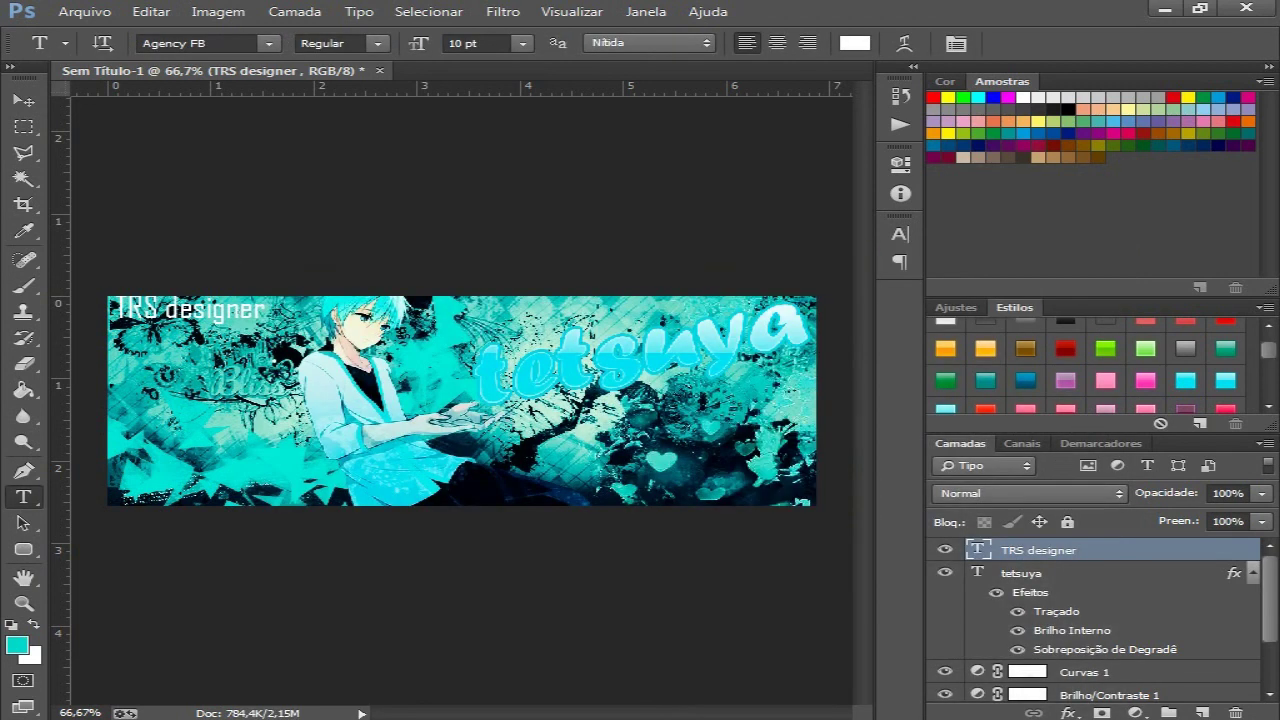
# Recolour the whole "TRS designer" signature with a brighter turquoise of the same hue as the current foreground colour
pyautogui.moveTo(270, 310); pyautogui.dragTo(112, 314)
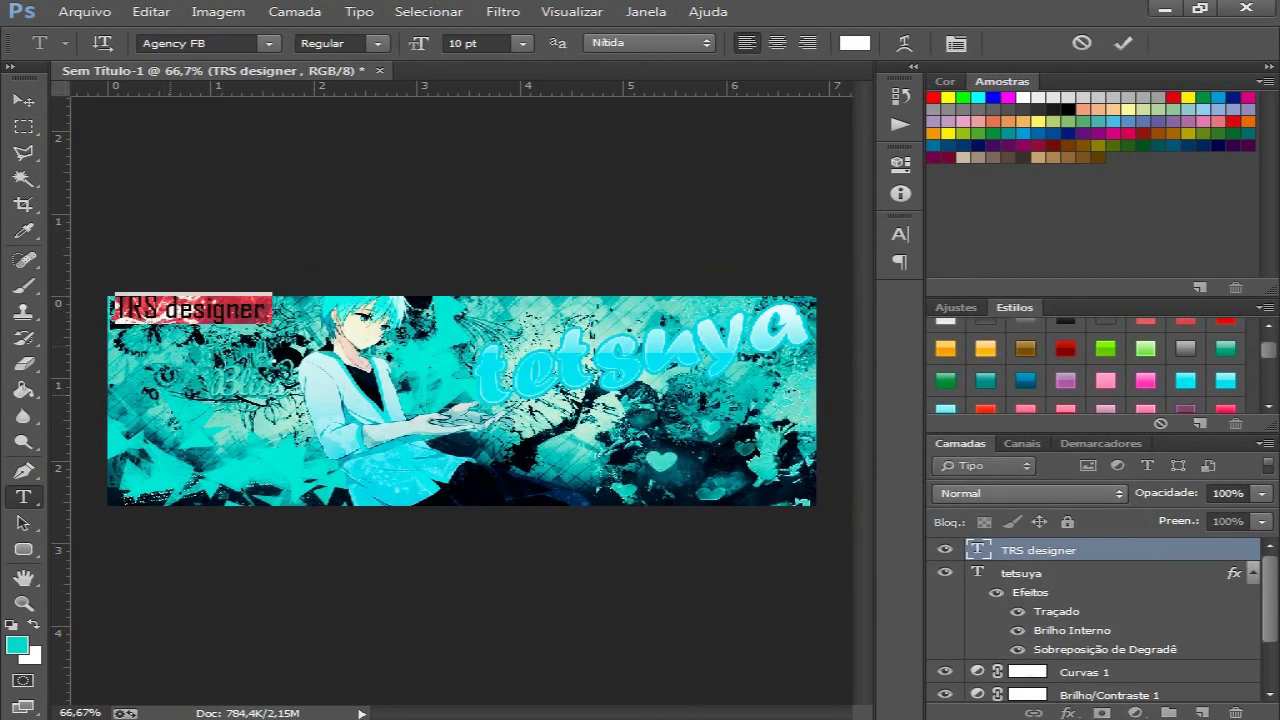
pyautogui.click(17, 646)
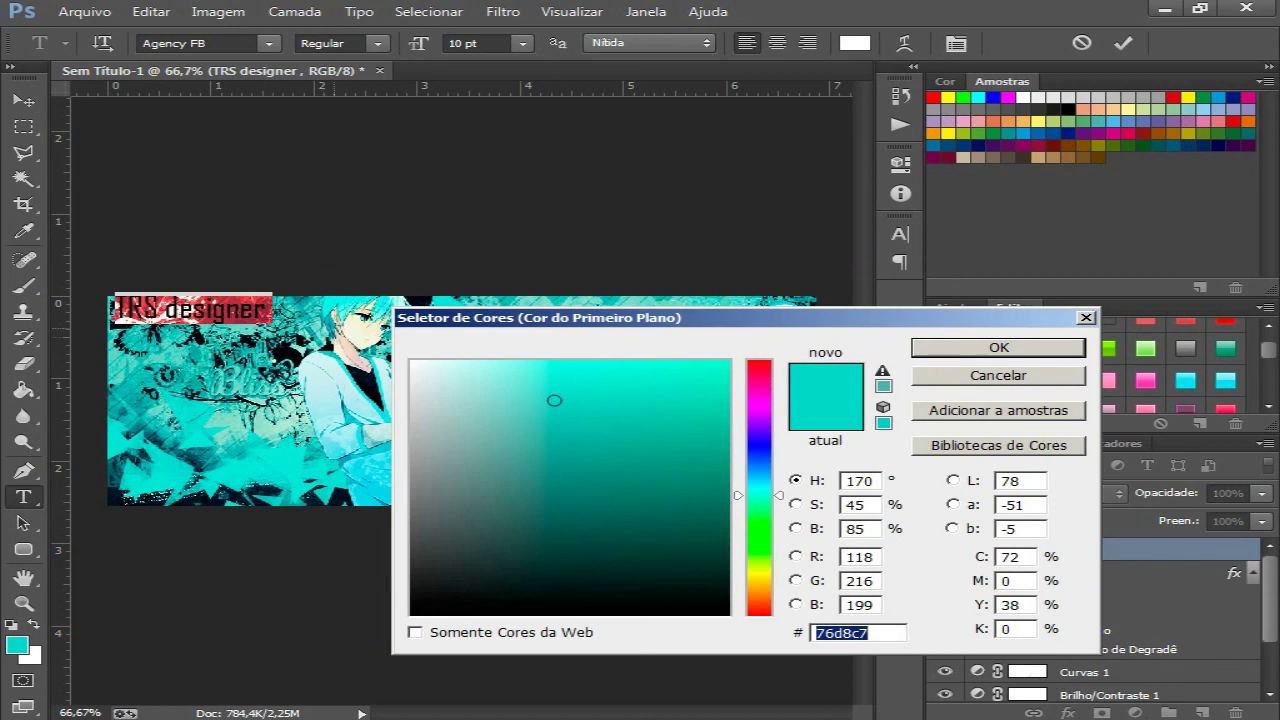
pyautogui.click(557, 380)
pyautogui.click(998, 347)
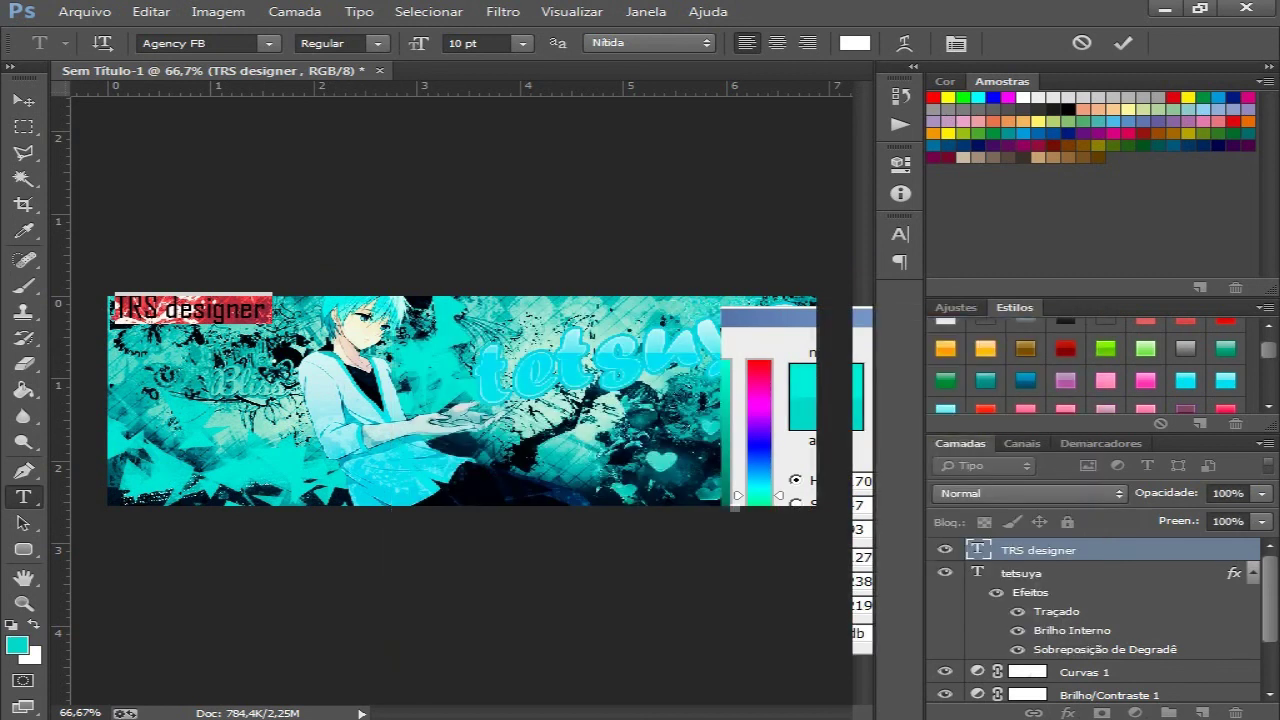
pyautogui.click(183, 308)
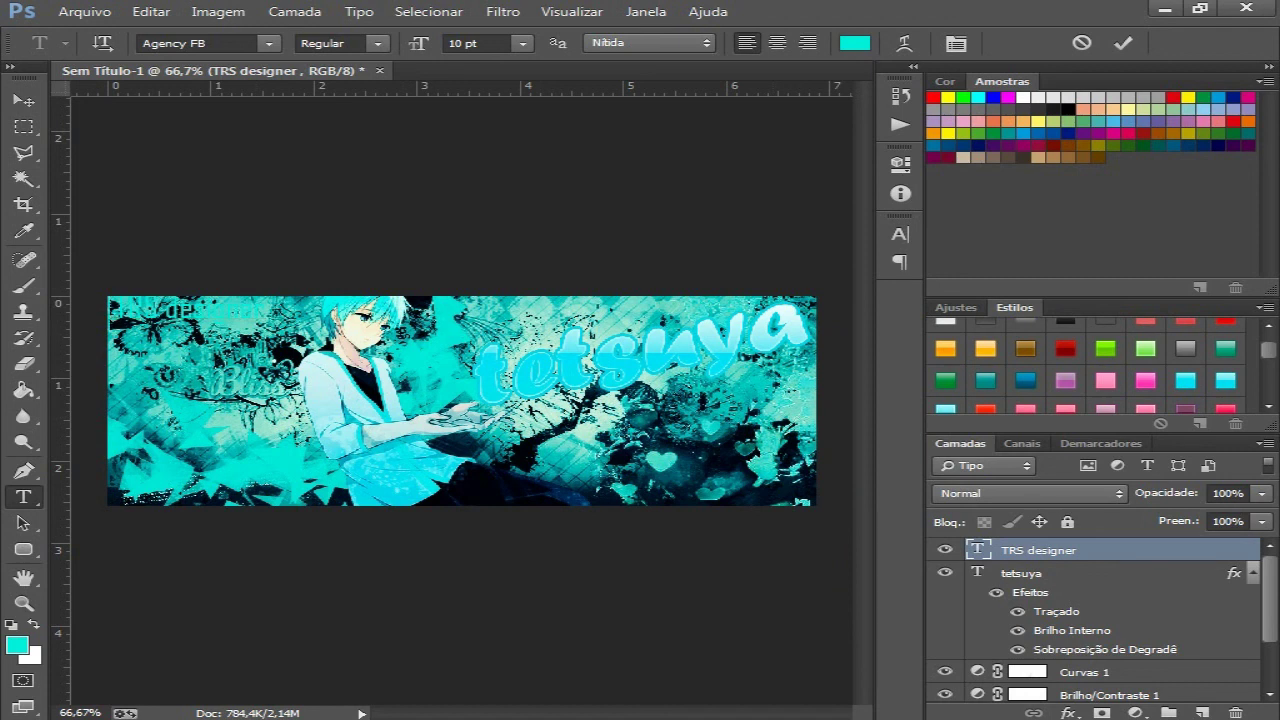
# Add a stroke effect in near-white fefcfc to the "TRS designer" text layer
pyautogui.doubleClick(1145, 550)
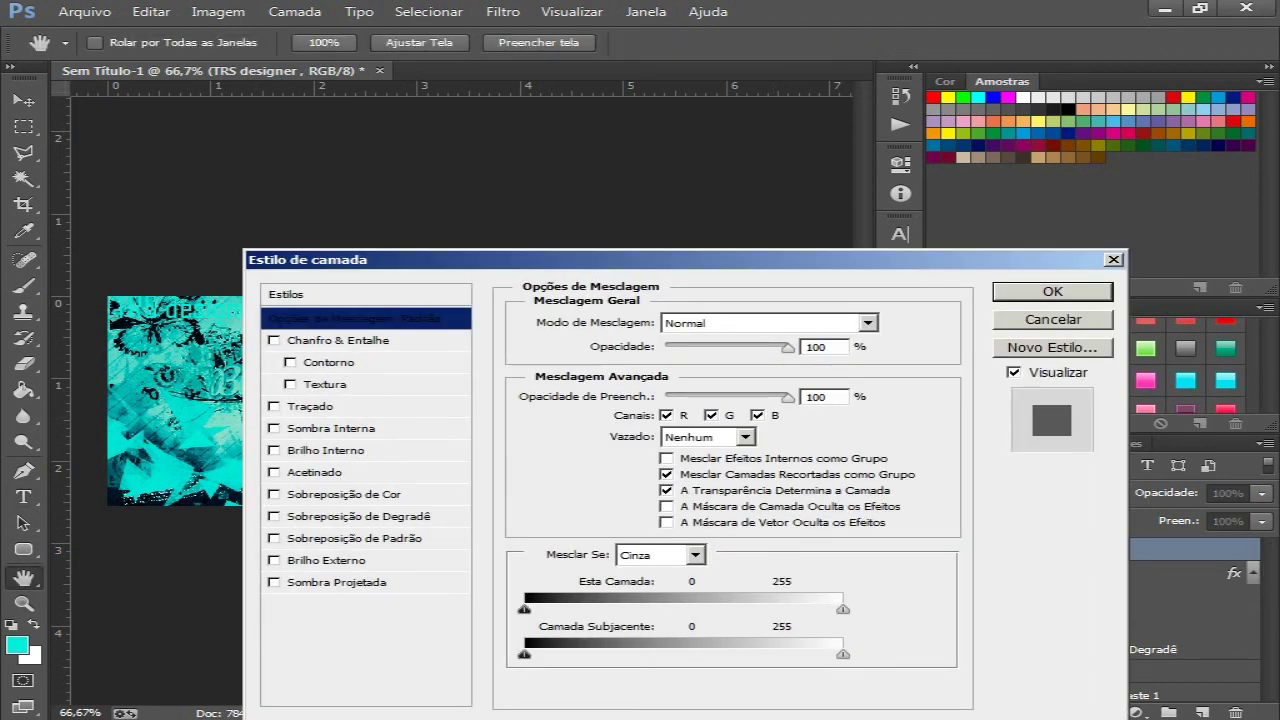
pyautogui.click(274, 407)
pyautogui.click(311, 407)
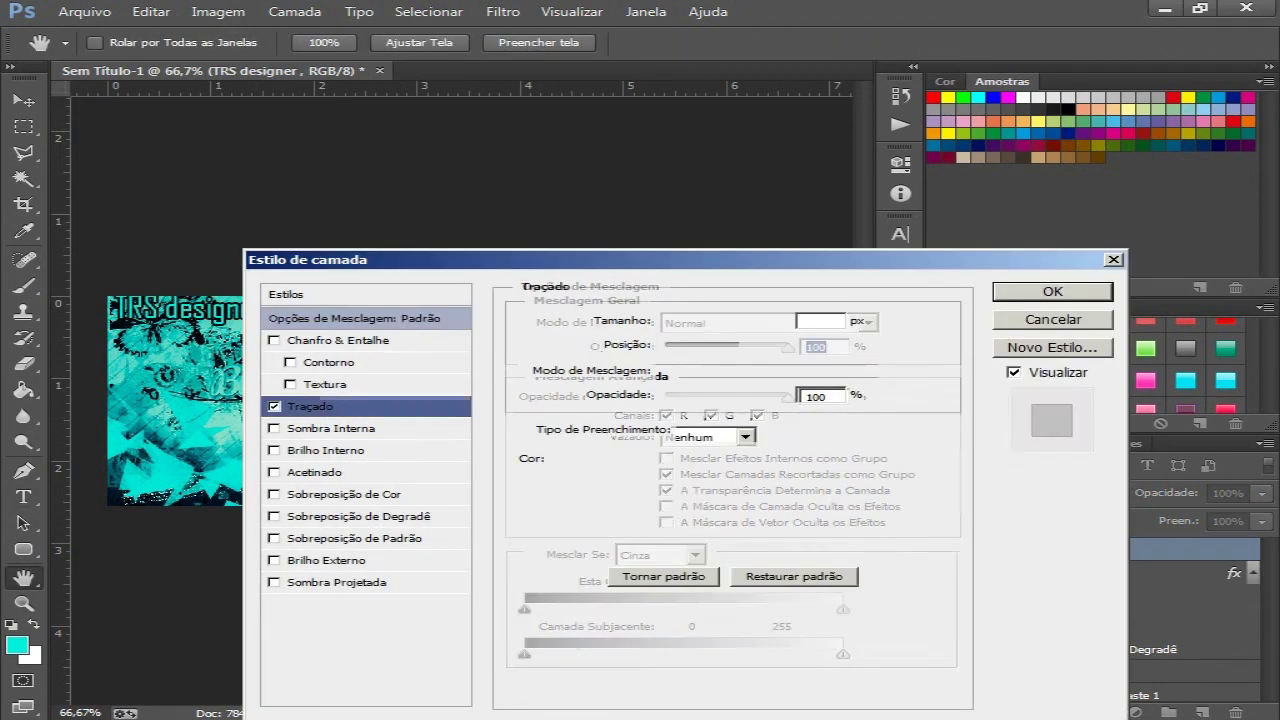
pyautogui.click(570, 459)
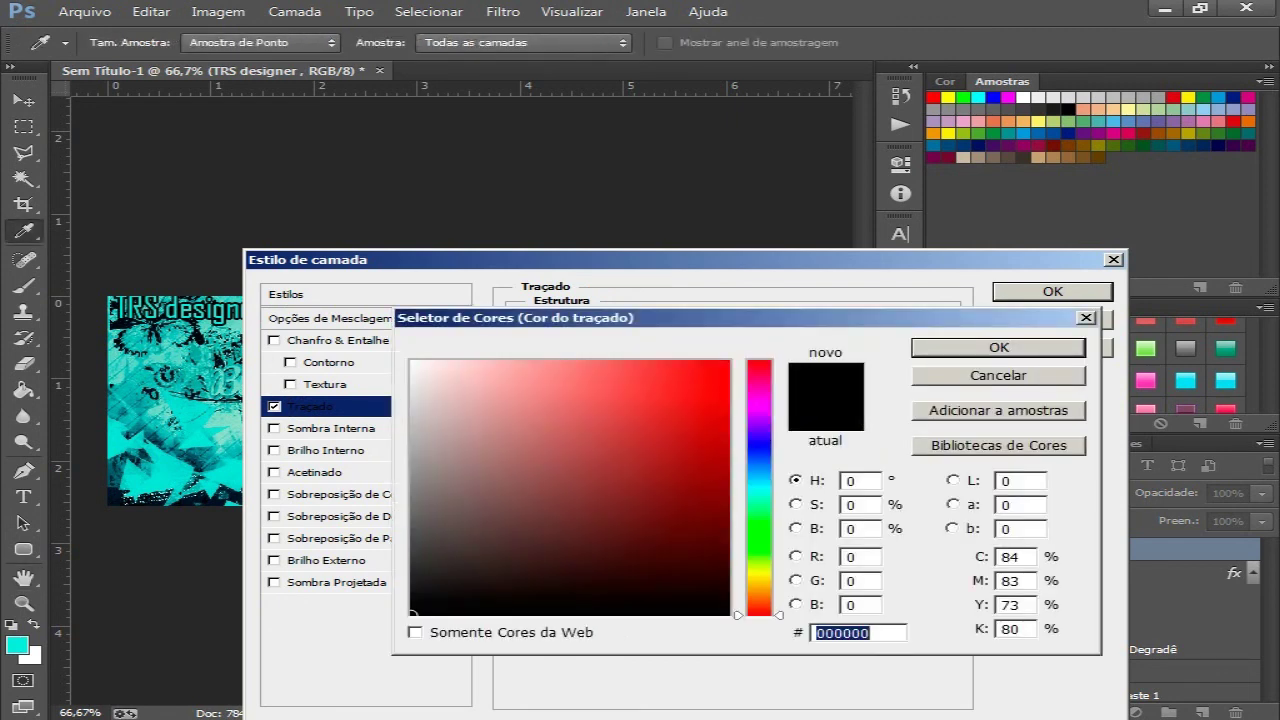
pyautogui.press('BackSpace')
pyautogui.write('fefcfc')
pyautogui.press('Return')
pyautogui.press('Return')
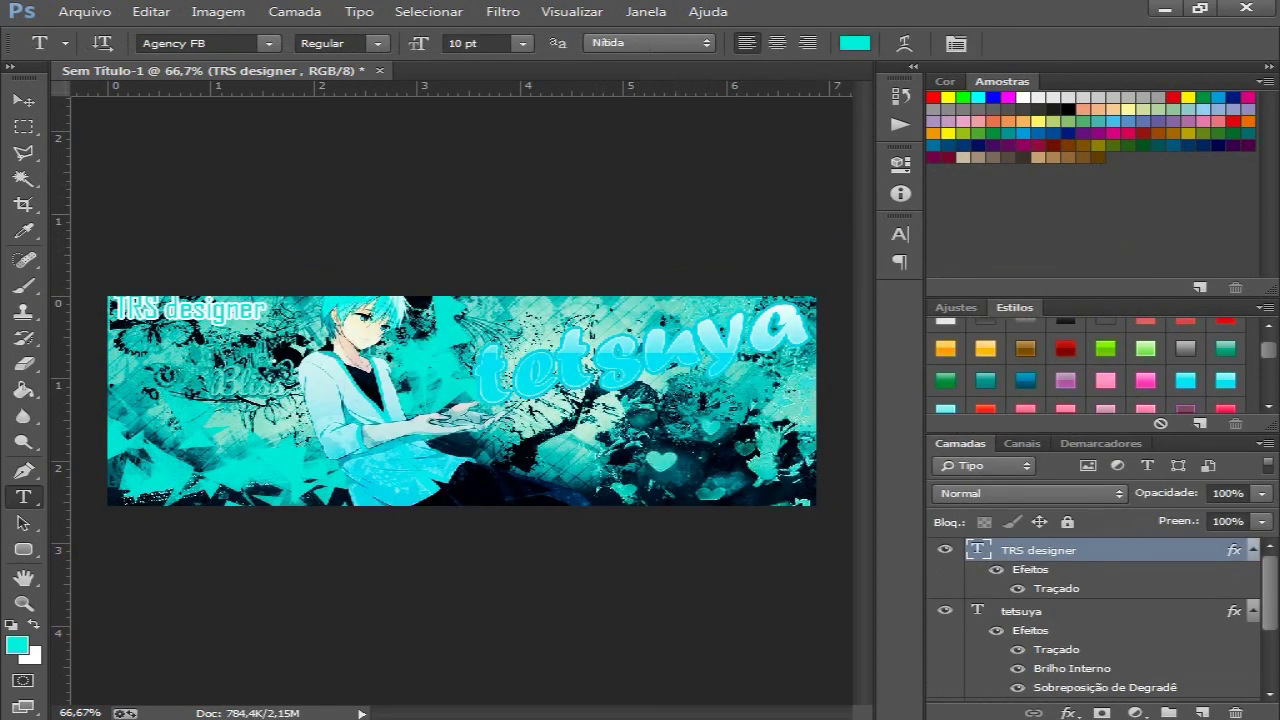
# Try a turquoise-filled new layer at 33% opacity over the whole banner, and delete that layer
pyautogui.click(956, 308)
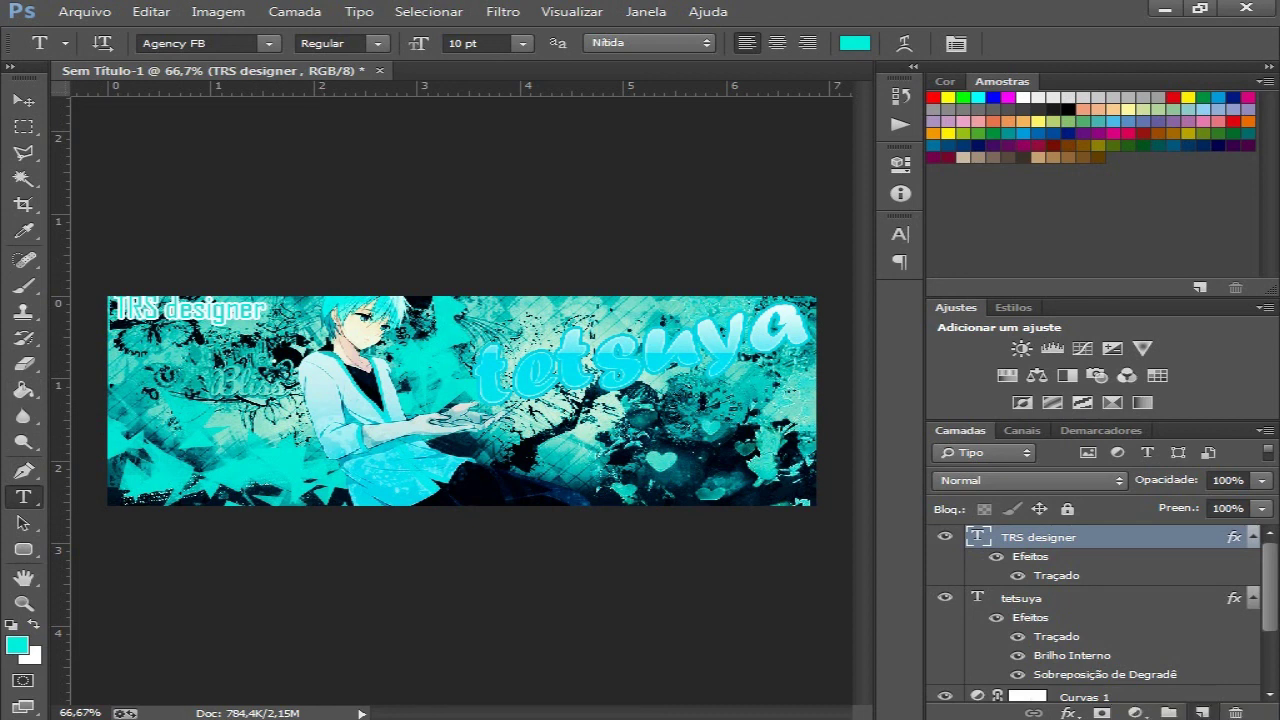
pyautogui.click(1202, 713)
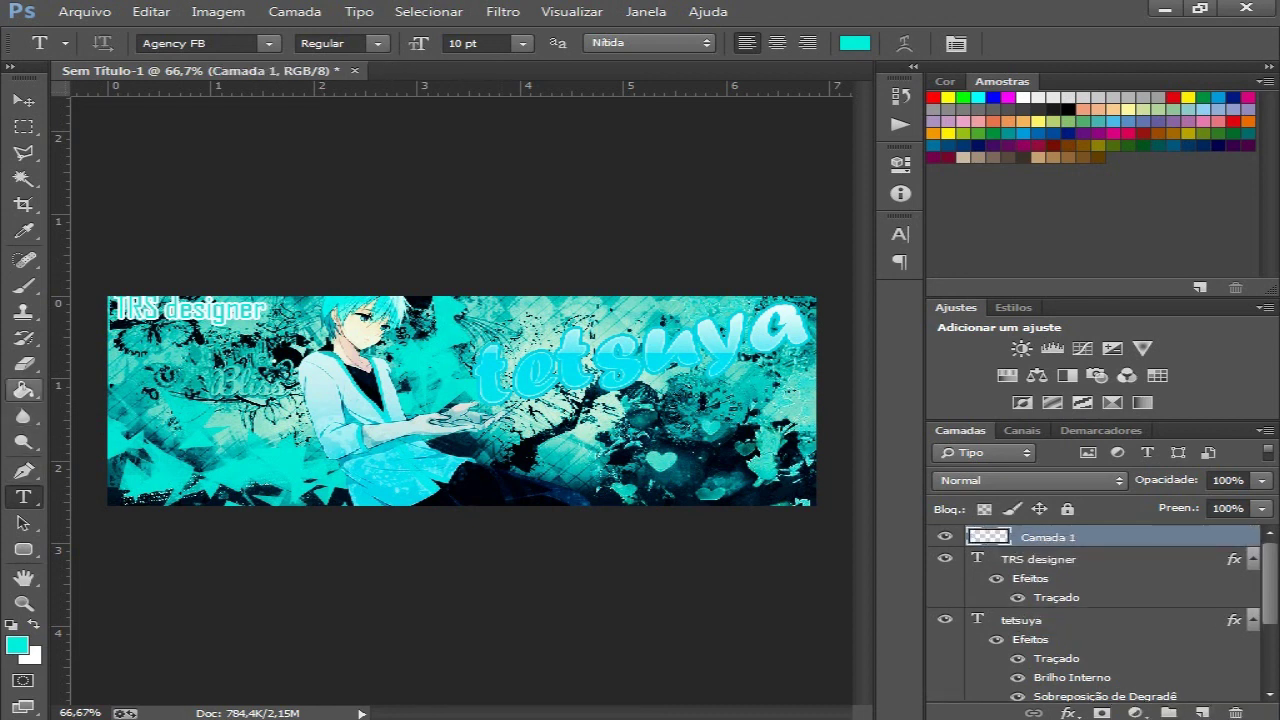
pyautogui.click(24, 390)
pyautogui.click(188, 416)
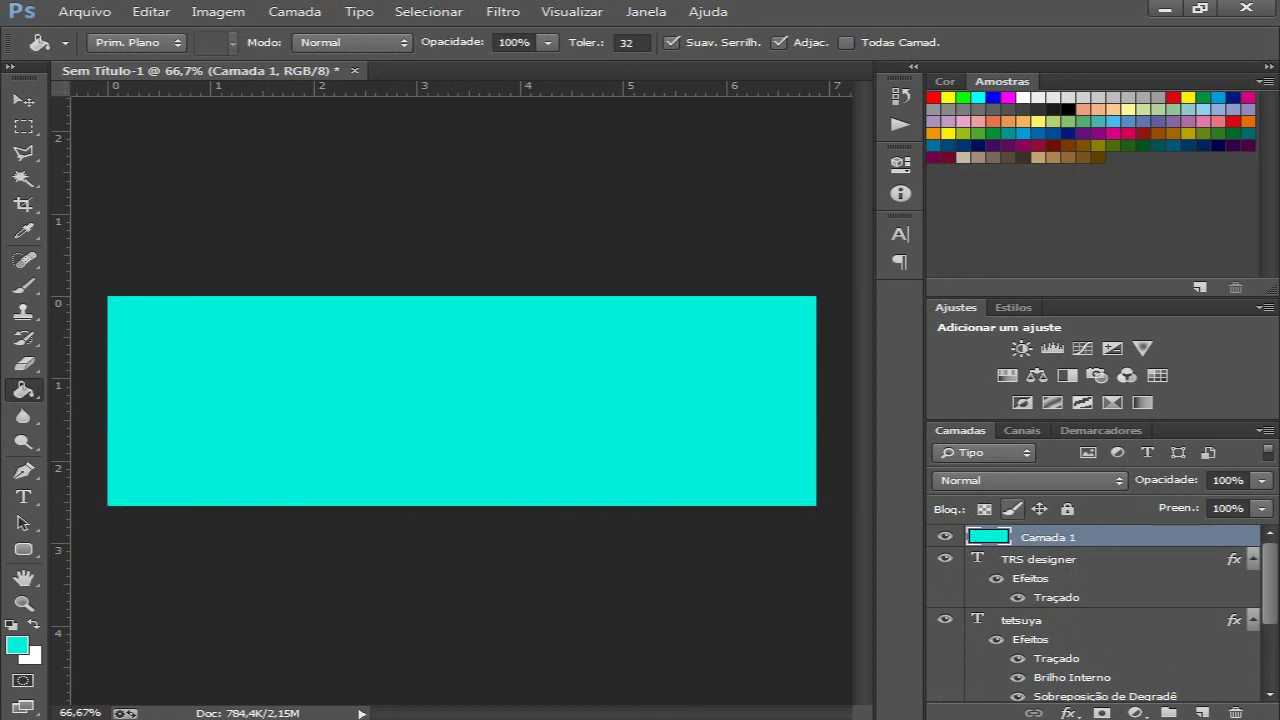
pyautogui.click(1262, 481)
pyautogui.moveTo(1264, 502); pyautogui.dragTo(1177, 502)
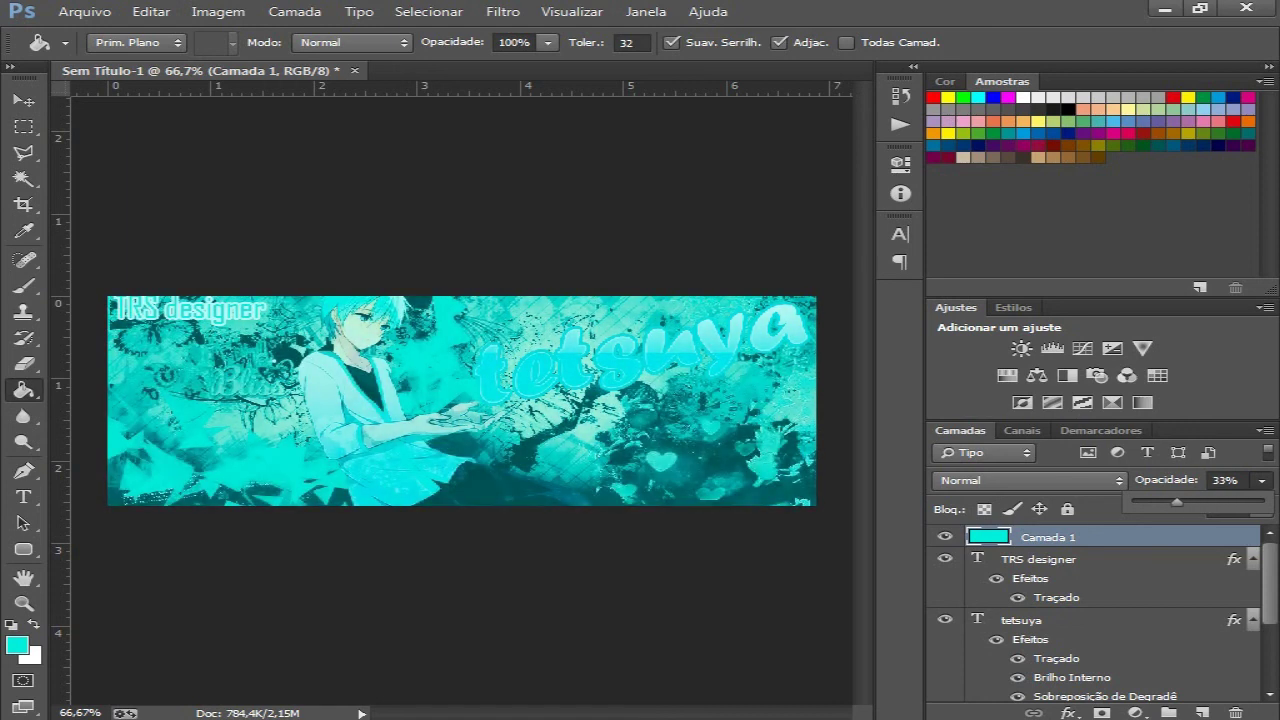
pyautogui.press('Return')
pyautogui.press('Delete')
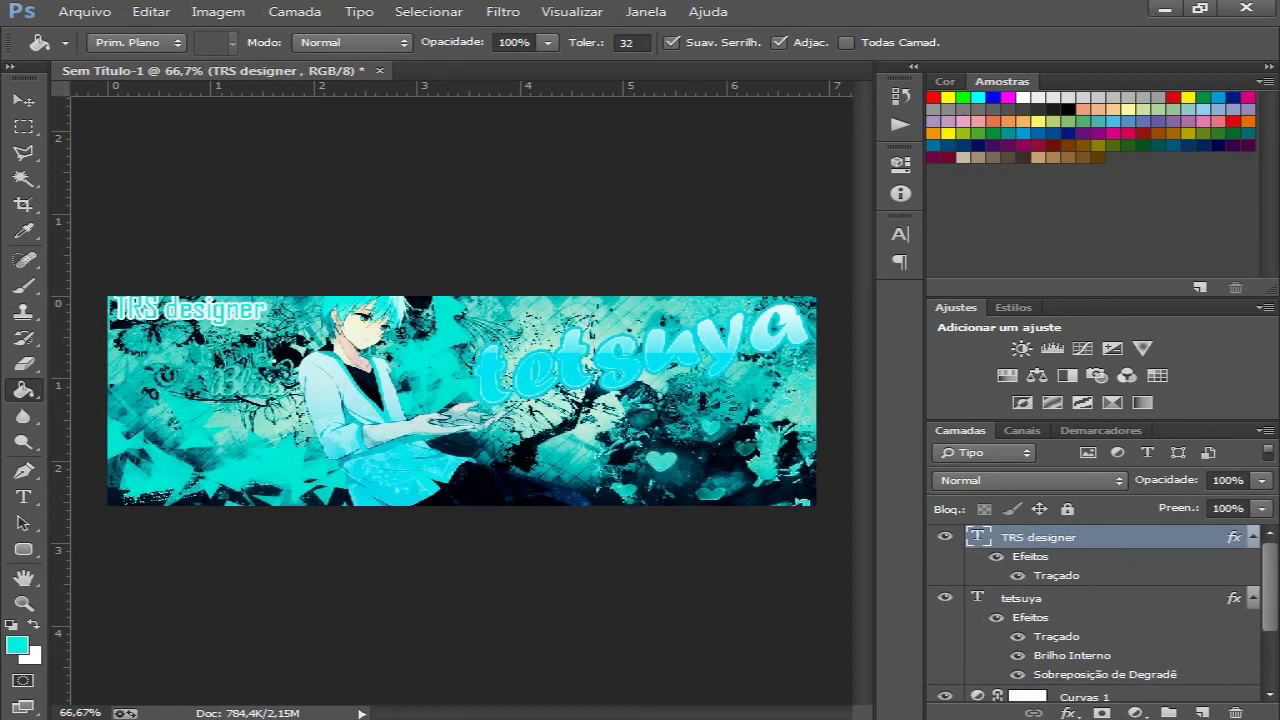